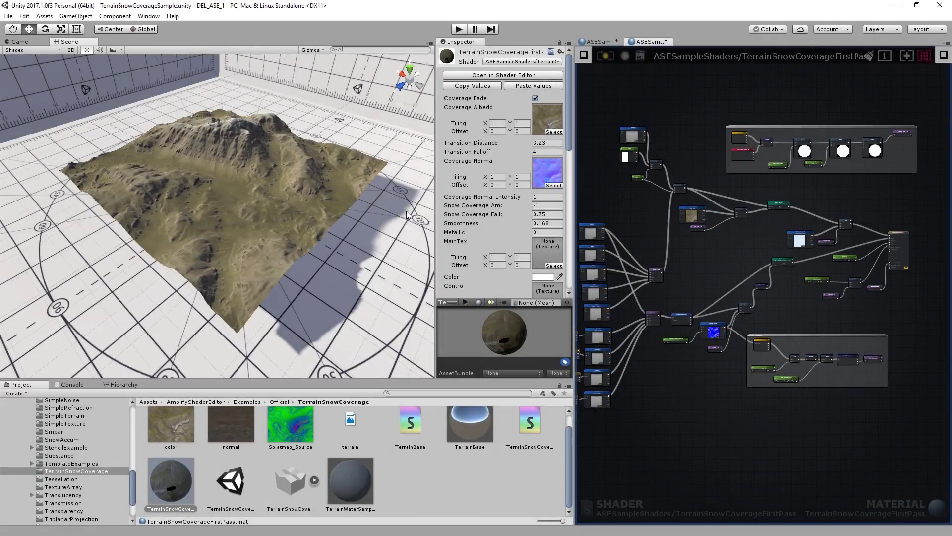
Step: Orbit and zoom the Scene view around the sample snow terrain
{"action": "scroll", "coordinate": [755, 124], "scroll_direction": "up", "scroll_amount": 5}
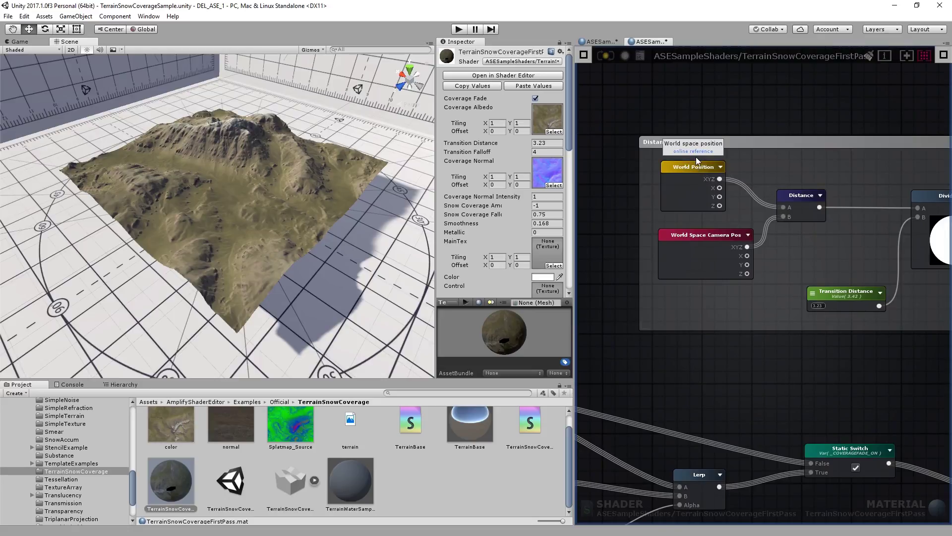
{"action": "left_click_drag", "start_coordinate": [287, 154], "coordinate": [279, 187], "text": "alt"}
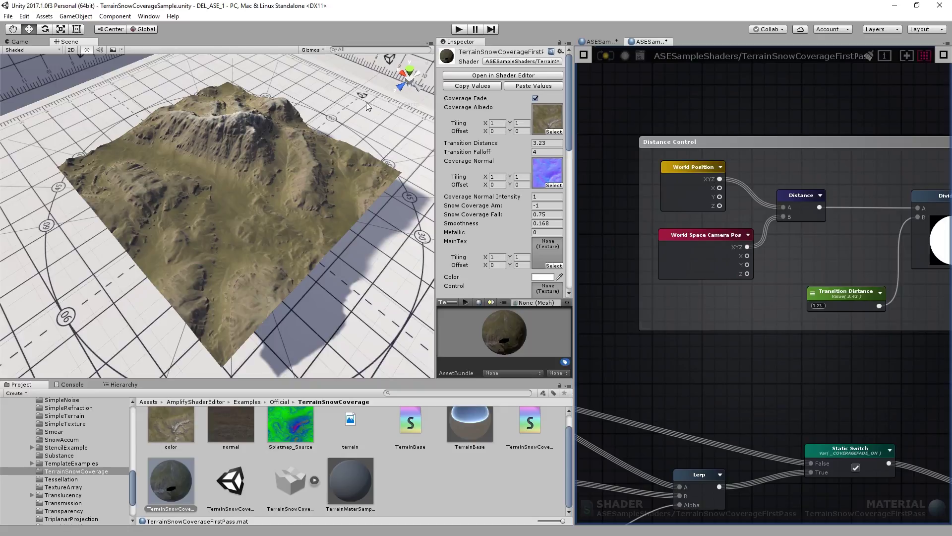
{"action": "right_click_drag", "start_coordinate": [121, 254], "coordinate": [359, 251], "text": "alt"}
{"action": "left_click_drag", "start_coordinate": [292, 297], "coordinate": [280, 222], "text": "alt"}
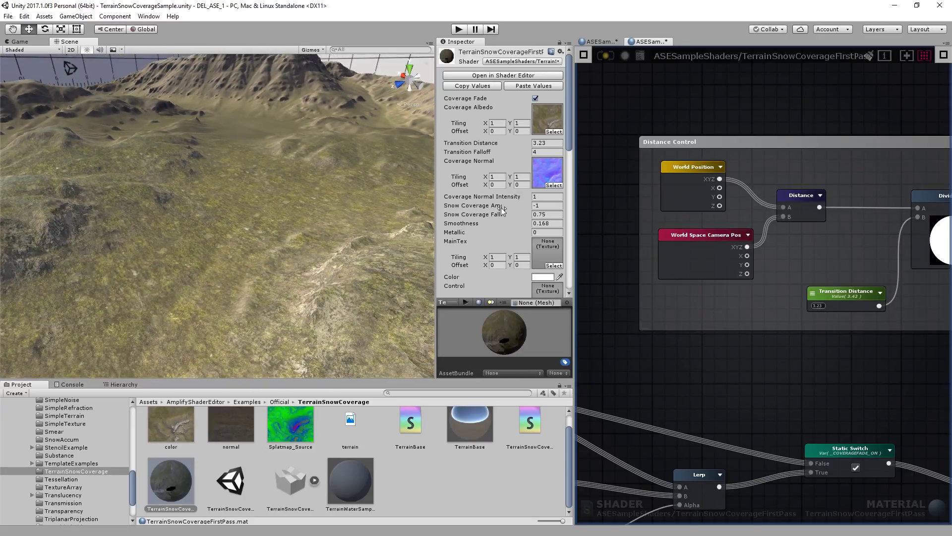
{"action": "mouse_move", "coordinate": [469, 207]}
{"action": "left_mouse_down"}
{"action": "mouse_move", "coordinate": [478, 207]}
{"action": "mouse_move", "coordinate": [469, 207]}
{"action": "left_mouse_up"}
{"action": "left_click_drag", "start_coordinate": [373, 235], "coordinate": [139, 330], "text": "alt"}
{"action": "right_click_drag", "start_coordinate": [196, 243], "coordinate": [161, 247], "text": "alt"}
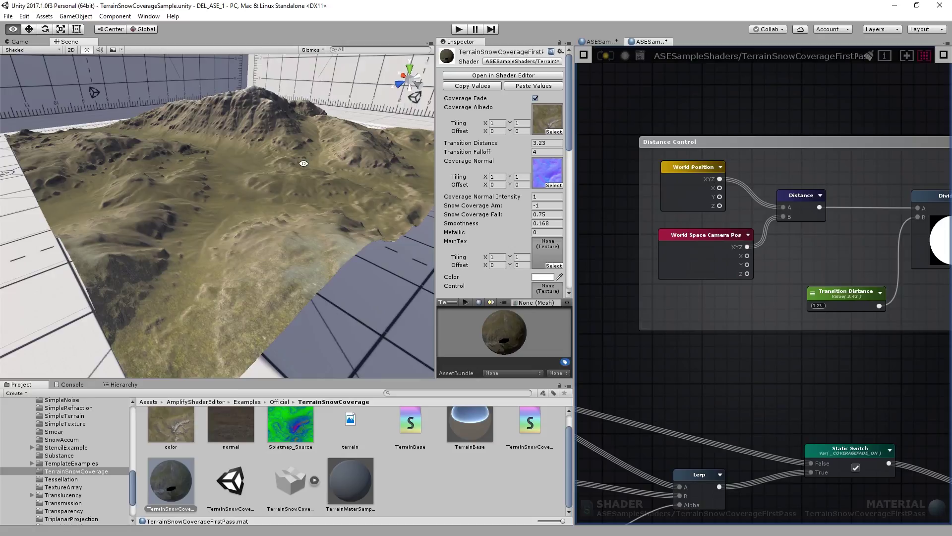
Step: Inspect the color texture, re-frame the terrain view, then select the TerrainSnowCoverageFirstPass material
{"action": "left_click", "coordinate": [163, 424]}
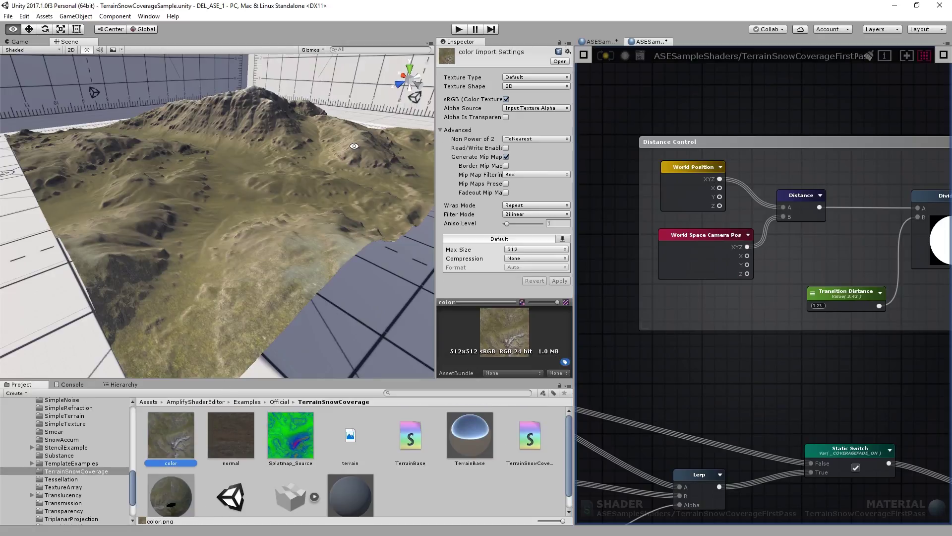
{"action": "right_click_drag", "start_coordinate": [355, 148], "coordinate": [223, 224], "text": "alt"}
{"action": "left_click_drag", "start_coordinate": [281, 160], "coordinate": [263, 301], "text": "alt"}
{"action": "right_click_drag", "start_coordinate": [148, 252], "coordinate": [514, 304], "text": "alt"}
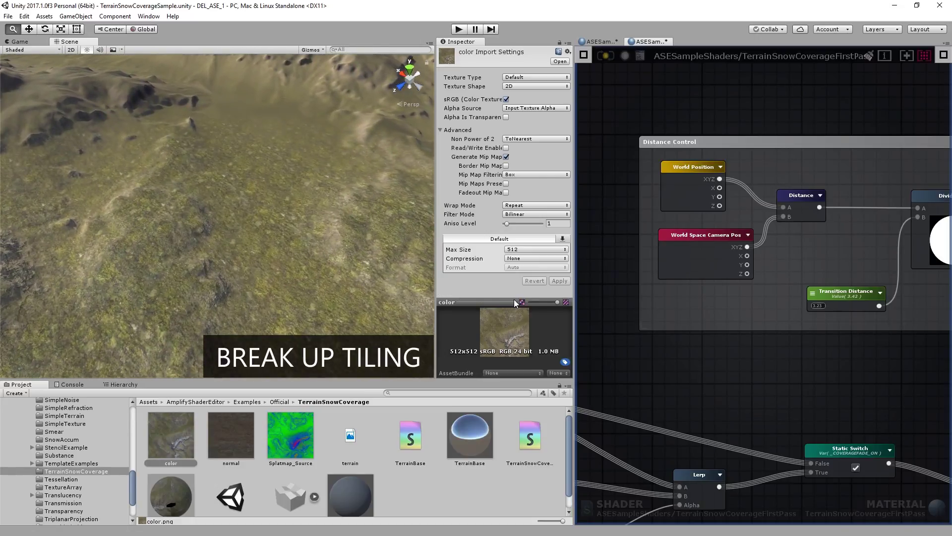
{"action": "left_click_drag", "start_coordinate": [276, 272], "coordinate": [262, 249], "text": "alt"}
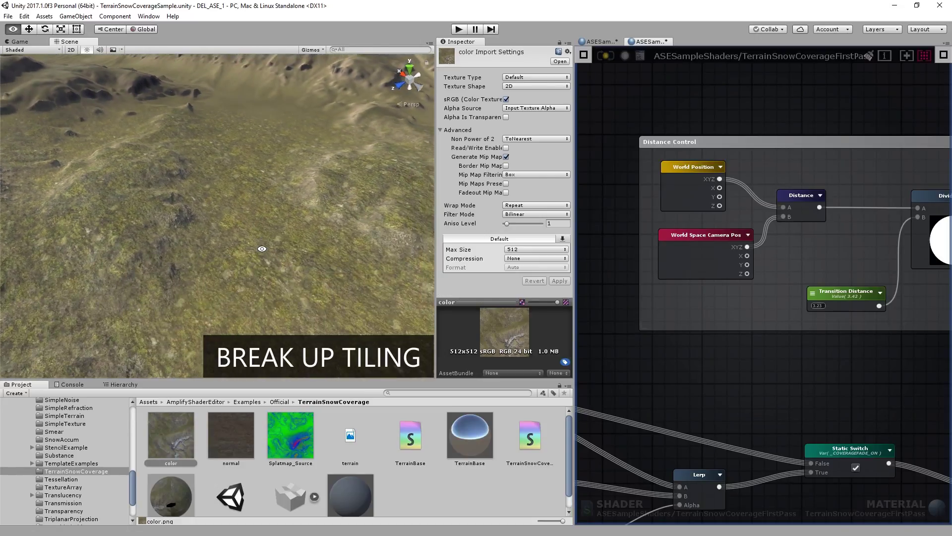
{"action": "left_click_drag", "start_coordinate": [332, 171], "coordinate": [344, 127], "text": "alt"}
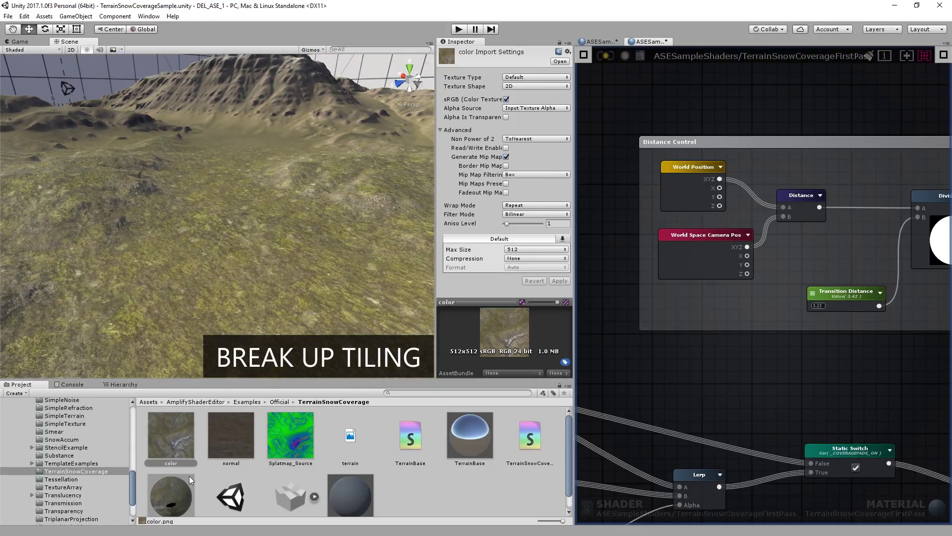
{"action": "scroll", "coordinate": [189, 475], "scroll_direction": "down", "scroll_amount": 1}
{"action": "left_click", "coordinate": [167, 487]}
Step: Raise the material's Transition Distance to 4.65 and orbit the Scene view around the terrain
{"action": "left_click_drag", "start_coordinate": [496, 146], "coordinate": [383, 137]}
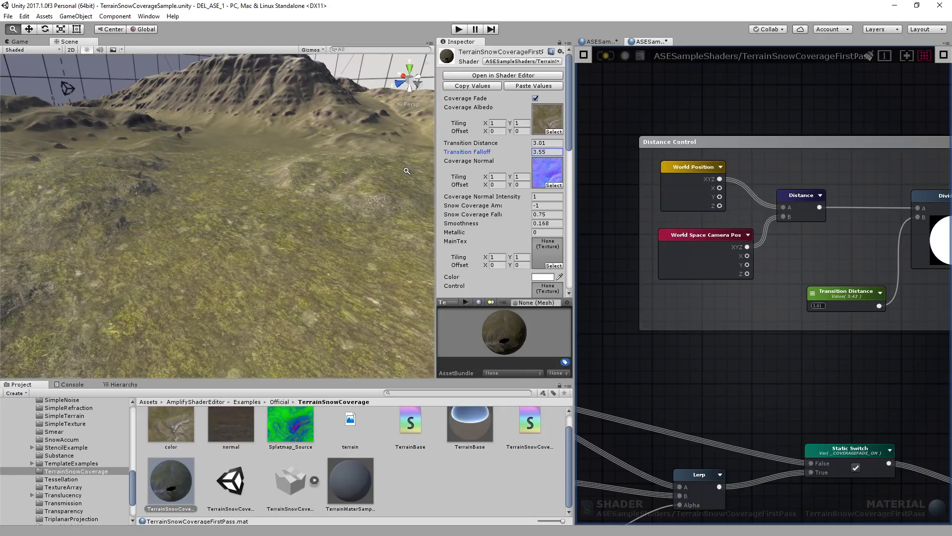
{"action": "left_click_drag", "start_coordinate": [292, 132], "coordinate": [245, 188], "text": "alt"}
{"action": "scroll", "coordinate": [353, 198], "scroll_direction": "down", "scroll_amount": 4}
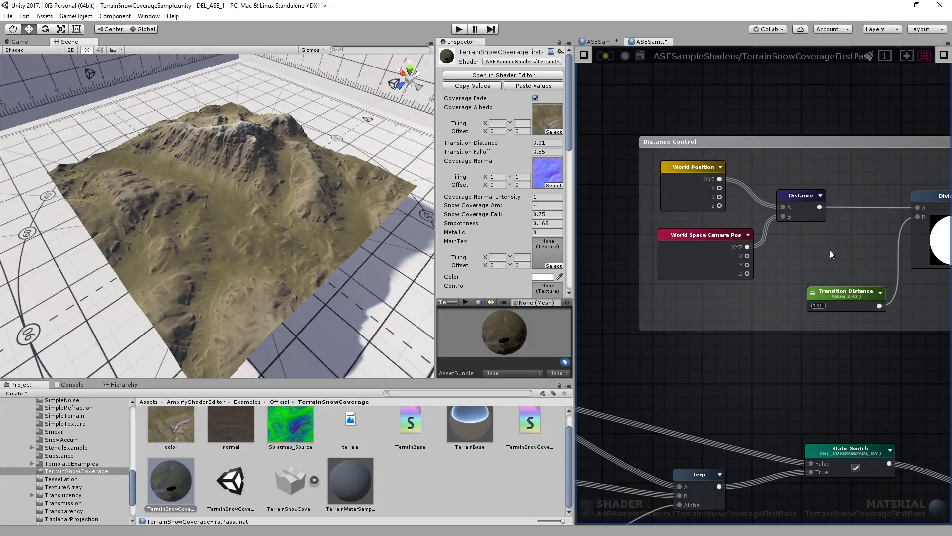
{"action": "scroll", "coordinate": [710, 124], "scroll_direction": "down", "scroll_amount": 5}
{"action": "scroll", "coordinate": [802, 156], "scroll_direction": "up", "scroll_amount": 1}
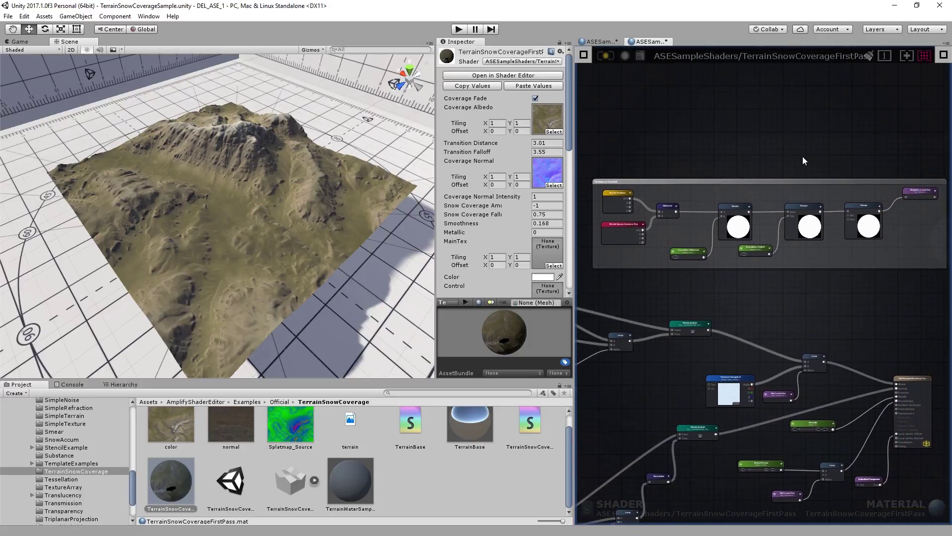
{"action": "scroll", "coordinate": [802, 157], "scroll_direction": "down", "scroll_amount": 1}
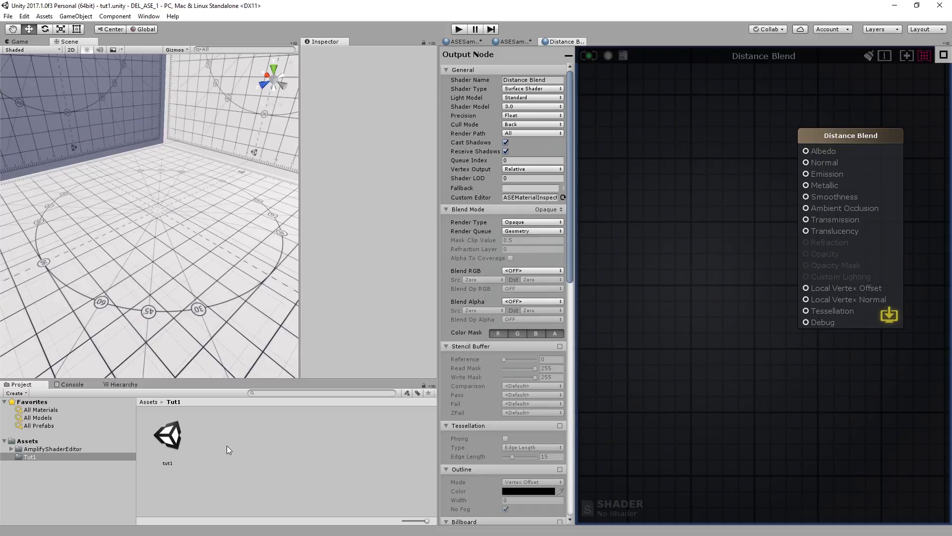
Step: Create an Amplify surface shader in Tut1 named DistanceBlend
{"action": "right_click", "coordinate": [227, 445]}
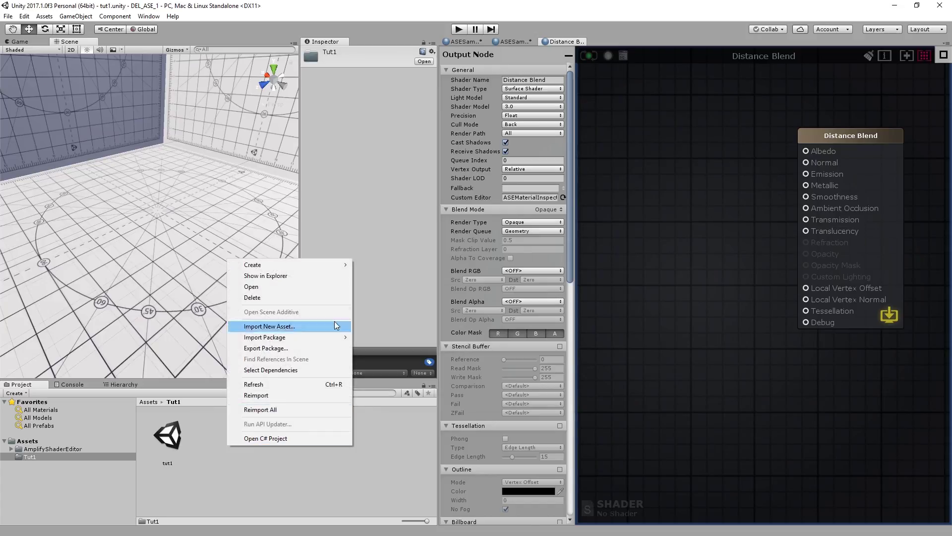
{"action": "mouse_move", "coordinate": [333, 267]}
{"action": "mouse_move", "coordinate": [384, 263]}
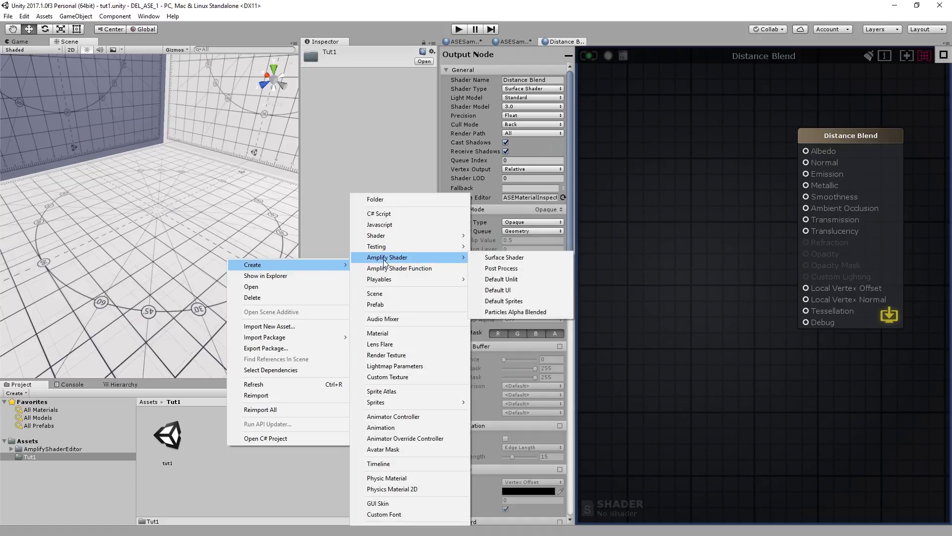
{"action": "left_click", "coordinate": [505, 258]}
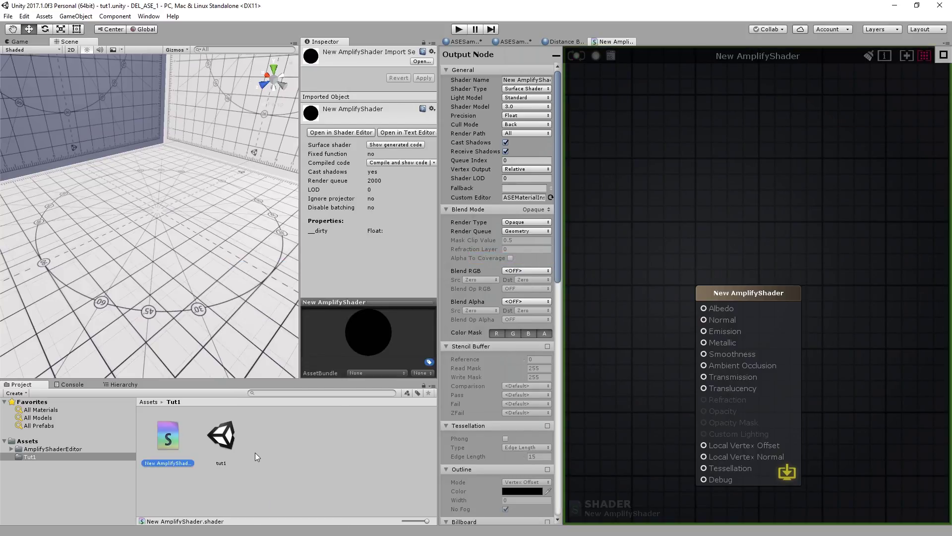
{"action": "type", "text": "DistanceBlend"}
{"action": "key", "text": "Return"}
Step: Create a new material in Tut1 named DistanceBlend
{"action": "right_click", "coordinate": [171, 437]}
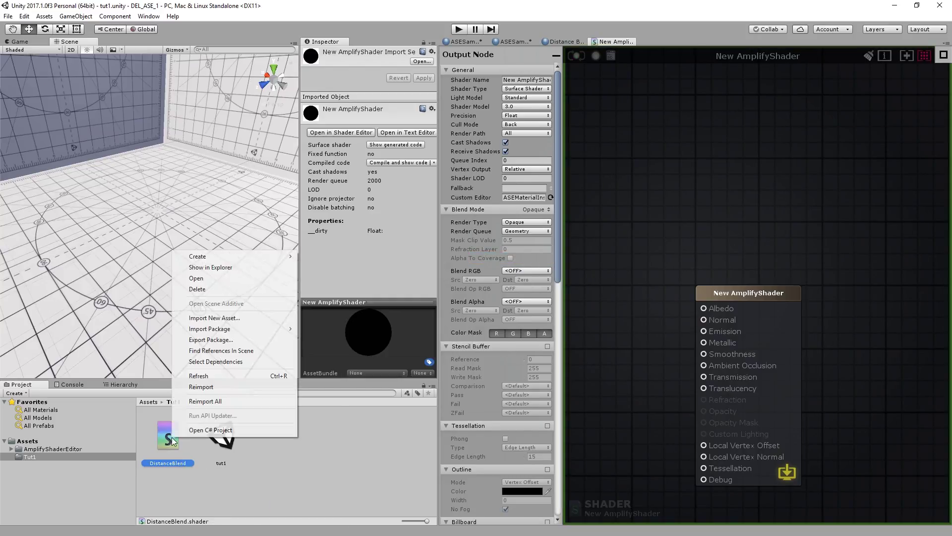
{"action": "mouse_move", "coordinate": [236, 255]}
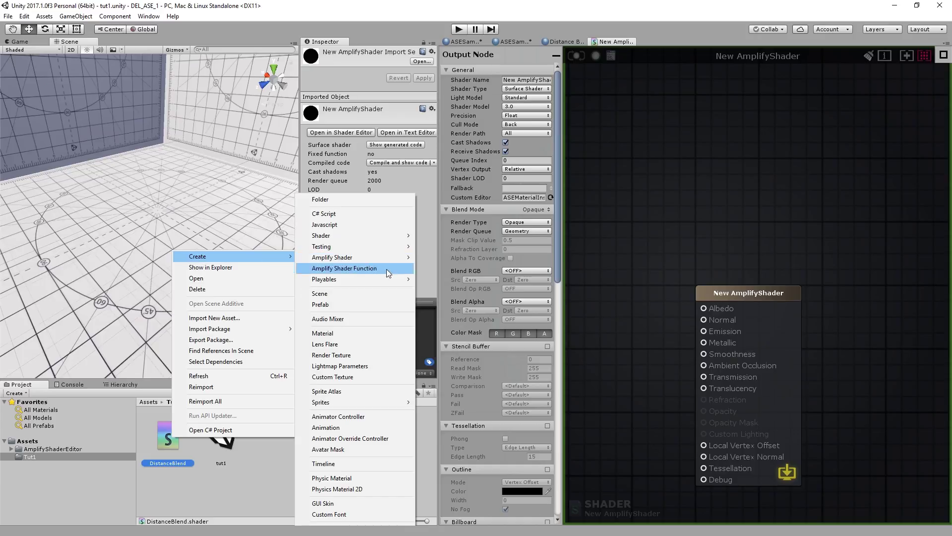
{"action": "left_click", "coordinate": [360, 332]}
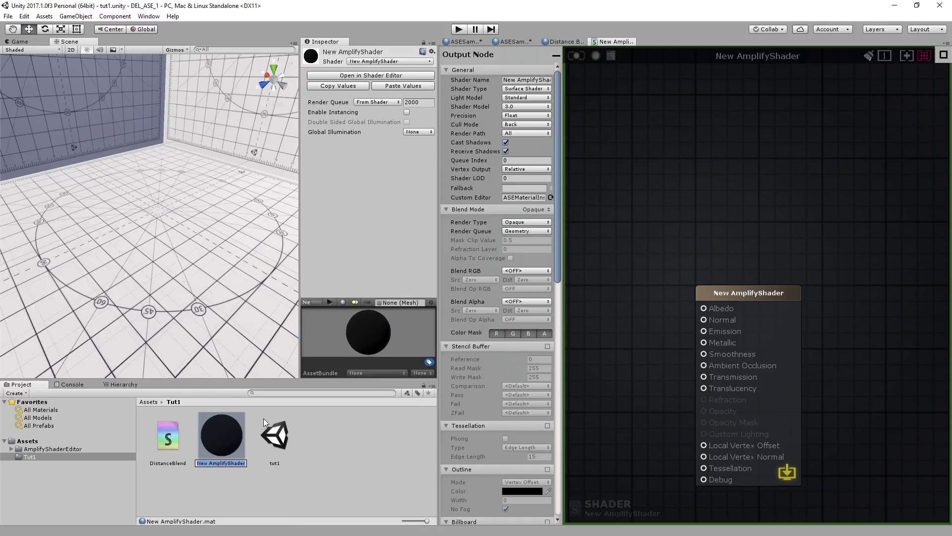
{"action": "type", "text": "DistanceBlend"}
{"action": "key", "text": "Return"}
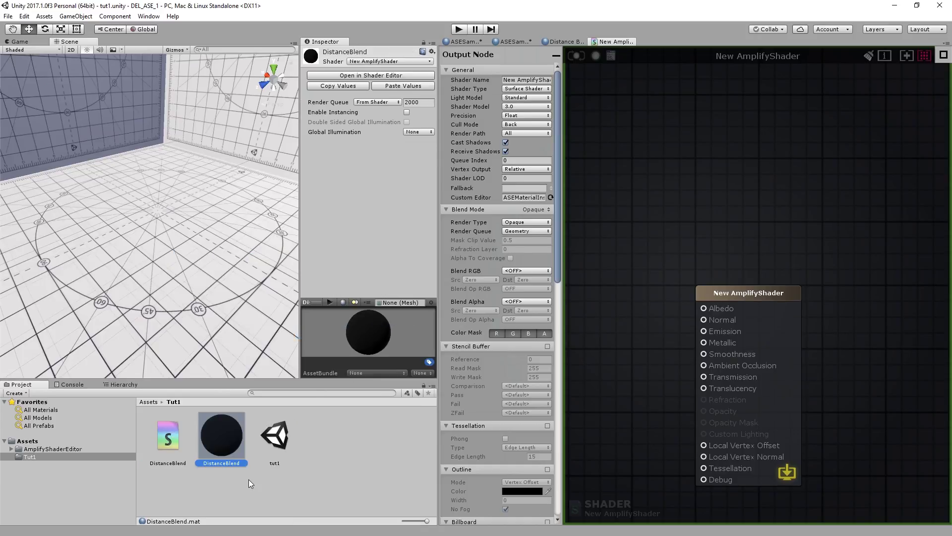
Step: Open it in the shader editor and set the shader name to DistanceBlend
{"action": "double_click", "coordinate": [229, 438]}
{"action": "left_click", "coordinate": [548, 80]}
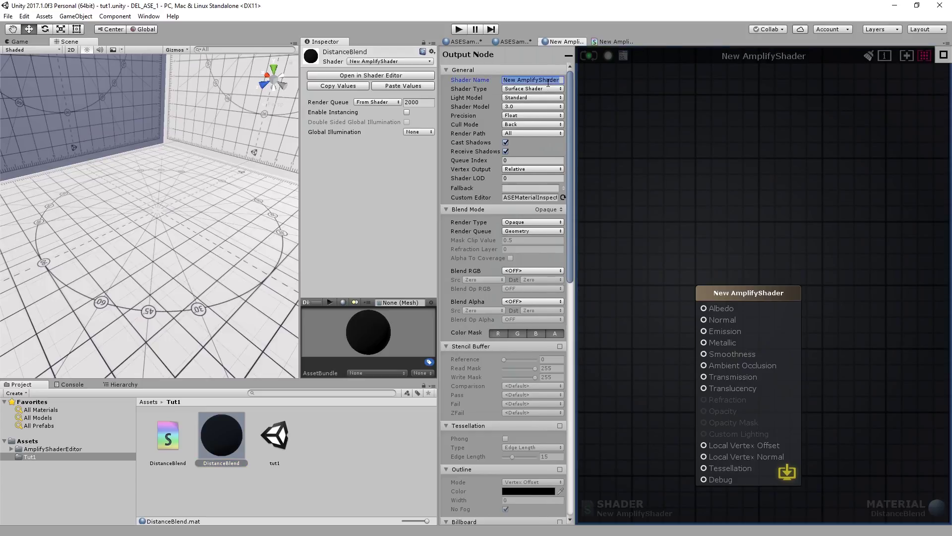
{"action": "type", "text": "DistanceBlend"}
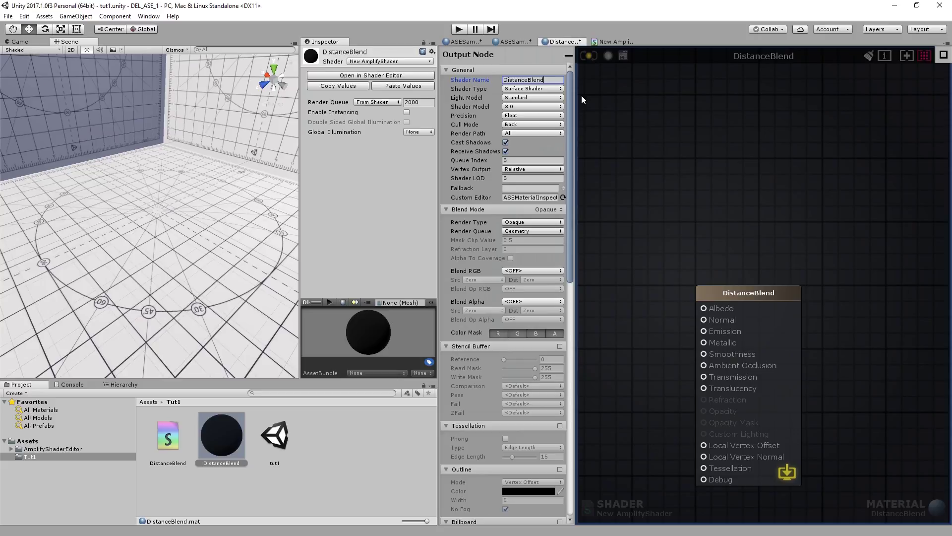
Step: Add a Plane object to the scene and orbit the view around it
{"action": "left_click", "coordinate": [317, 448]}
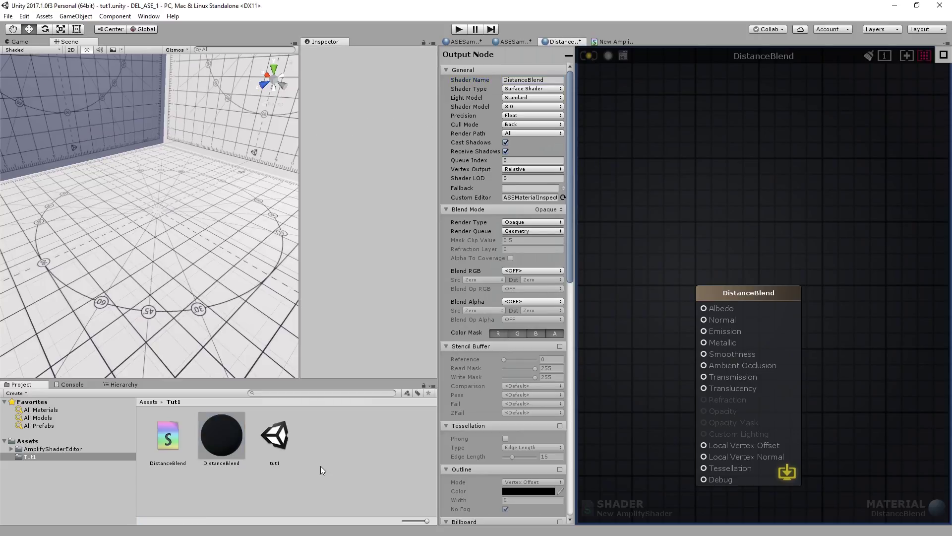
{"action": "left_click", "coordinate": [141, 387]}
{"action": "right_click", "coordinate": [185, 472]}
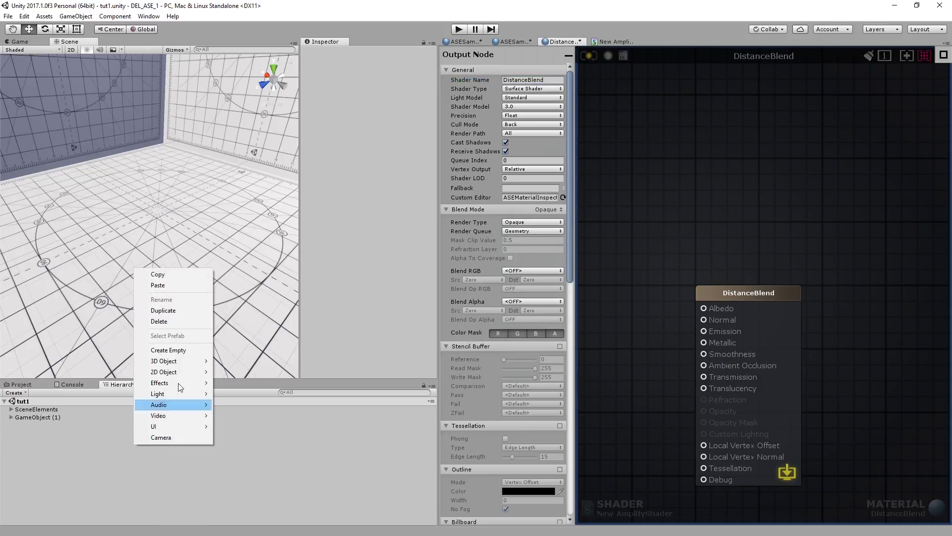
{"action": "mouse_move", "coordinate": [188, 362]}
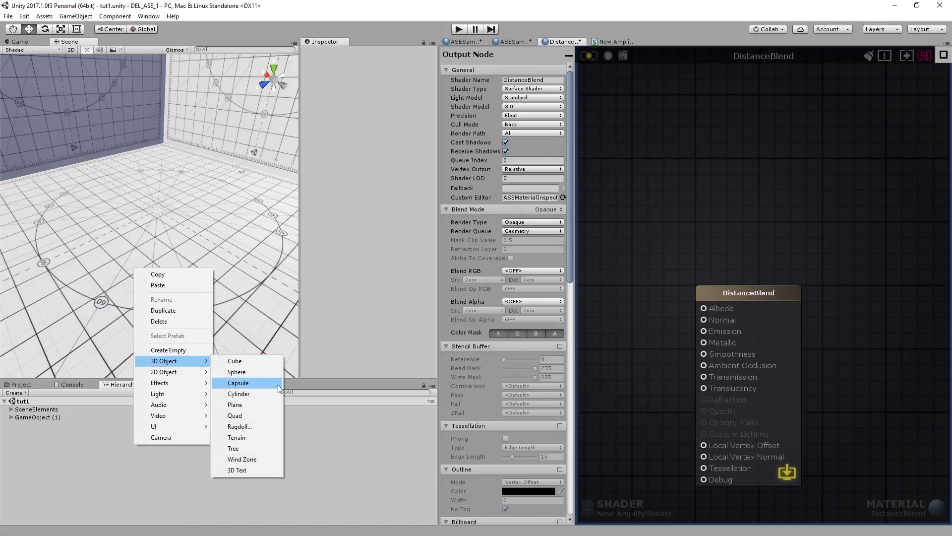
{"action": "left_click", "coordinate": [268, 406]}
{"action": "left_click_drag", "start_coordinate": [145, 200], "coordinate": [164, 185], "text": "alt"}
{"action": "key", "text": "e"}
{"action": "key", "text": "r"}
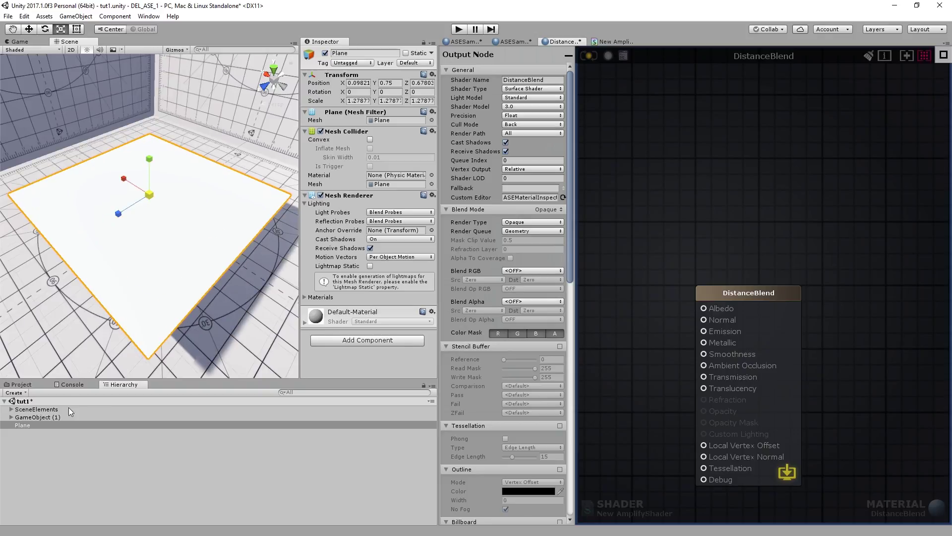
Step: Drag the DistanceBlend material from Assets/Tut1 onto the Plane
{"action": "left_click", "coordinate": [22, 384]}
{"action": "left_click_drag", "start_coordinate": [138, 237], "coordinate": [138, 236]}
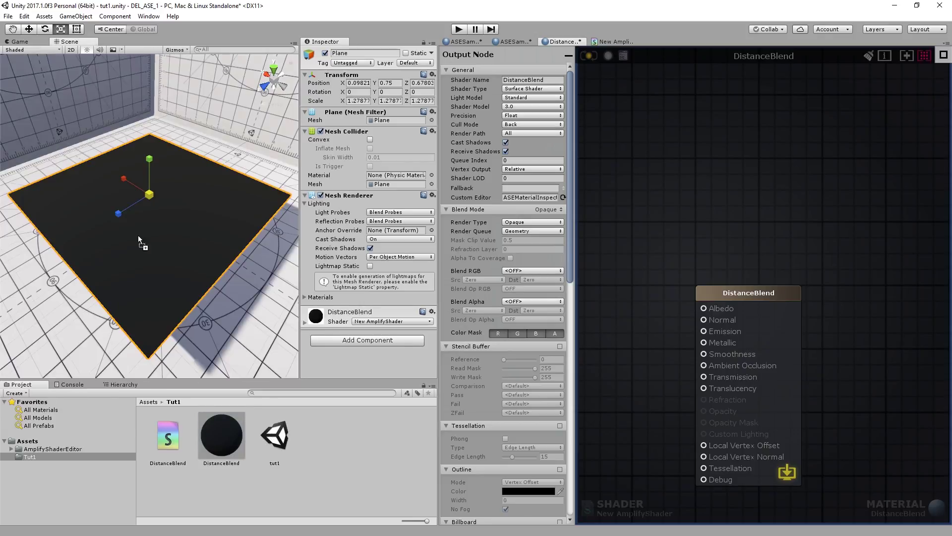
{"action": "right_click_drag", "start_coordinate": [248, 314], "coordinate": [197, 254], "text": "alt"}
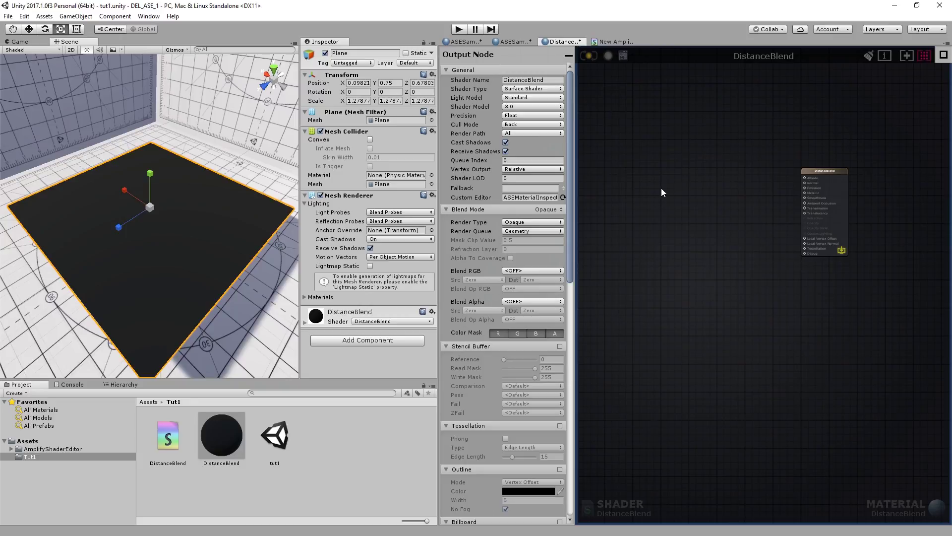
Step: Add two Color nodes and set both Color 0 and Color 1 to Property
{"action": "scroll", "coordinate": [687, 237], "scroll_direction": "up", "scroll_amount": 5}
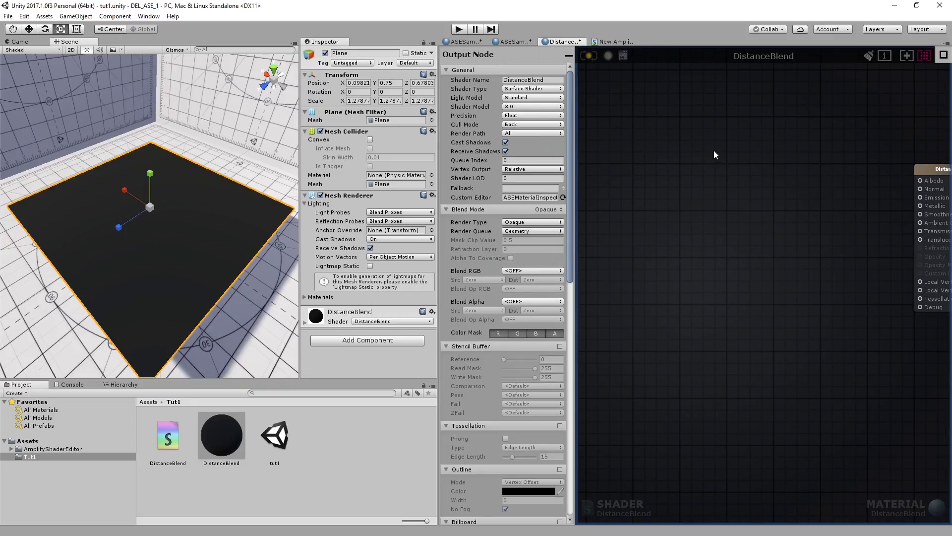
{"action": "left_click", "coordinate": [644, 125]}
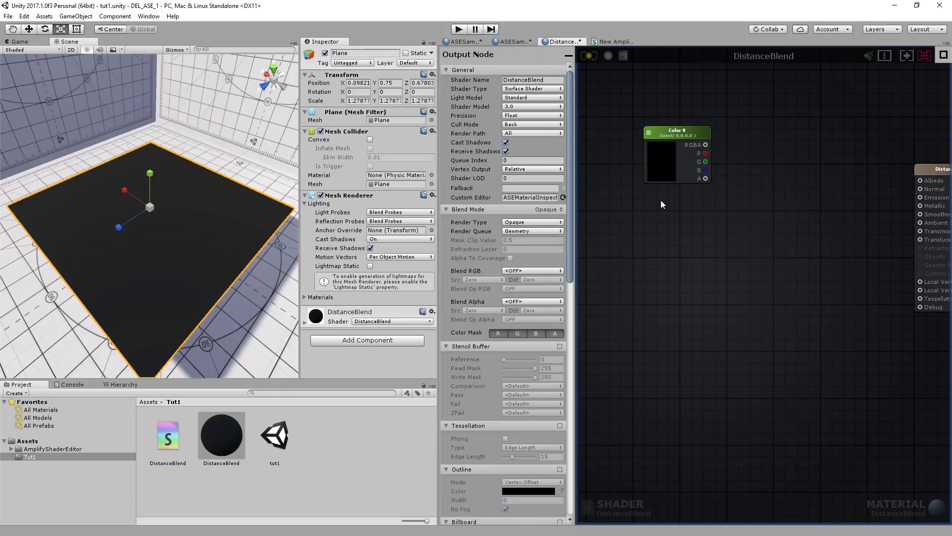
{"action": "left_click", "coordinate": [650, 209]}
{"action": "left_click", "coordinate": [648, 133]}
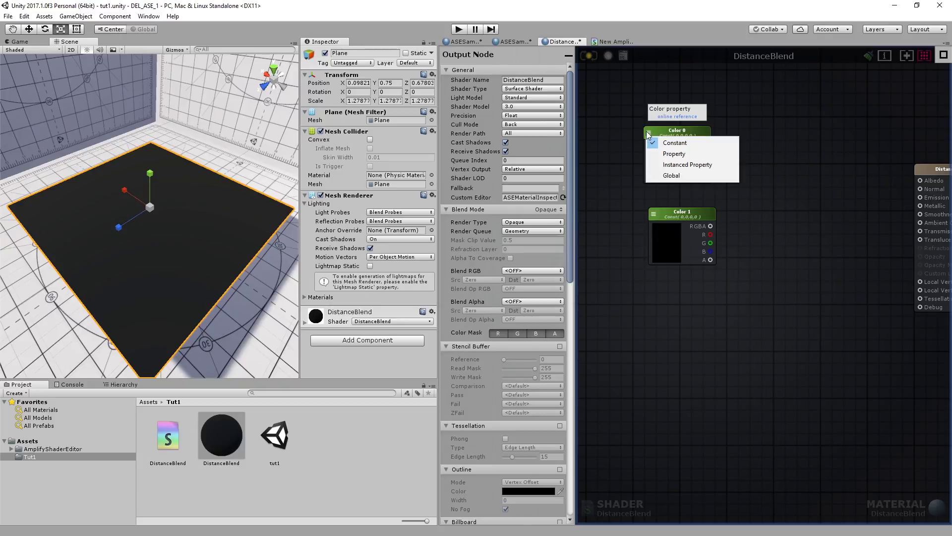
{"action": "left_click", "coordinate": [670, 154]}
{"action": "left_click", "coordinate": [654, 214]}
{"action": "left_click", "coordinate": [679, 235]}
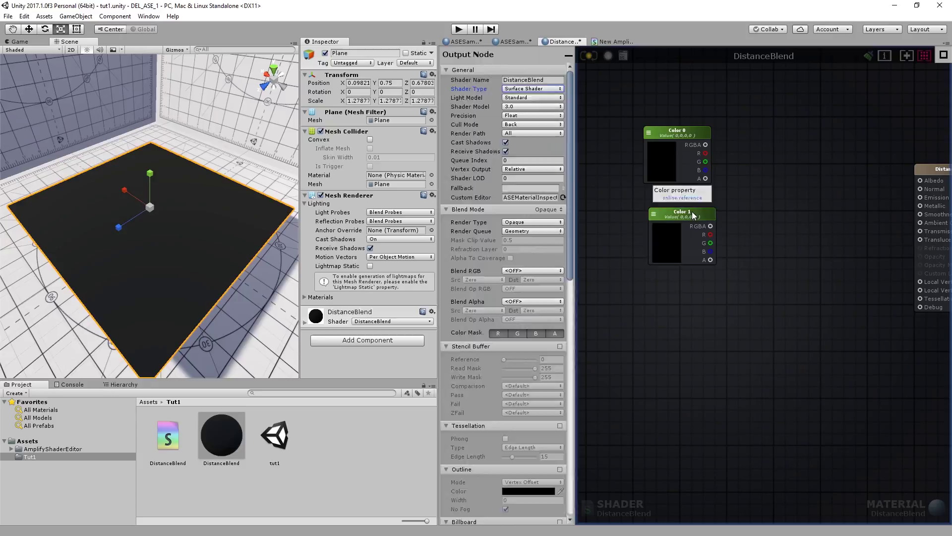
Step: Pick red for Color 0 and bright green for Color 1
{"action": "left_click", "coordinate": [691, 211]}
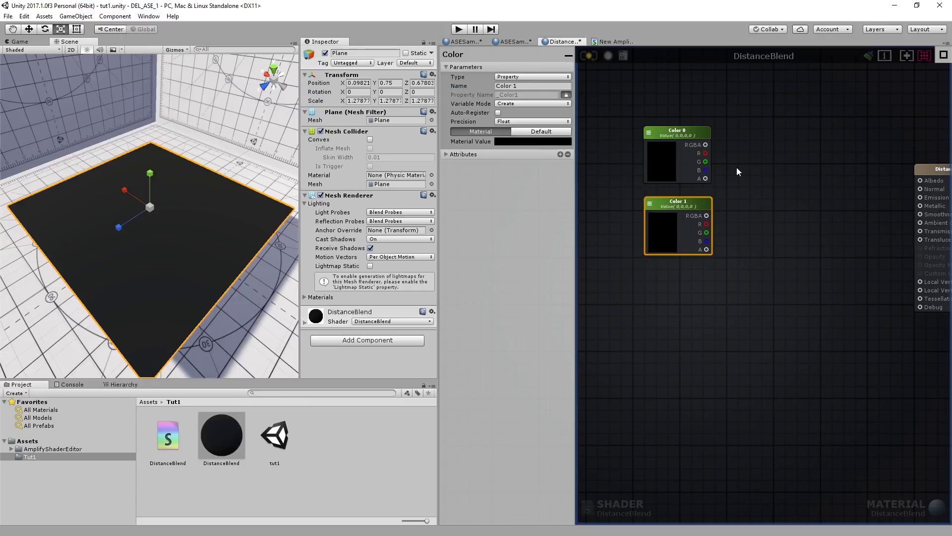
{"action": "left_click", "coordinate": [668, 156]}
{"action": "left_click_drag", "start_coordinate": [23, 336], "coordinate": [90, 321]}
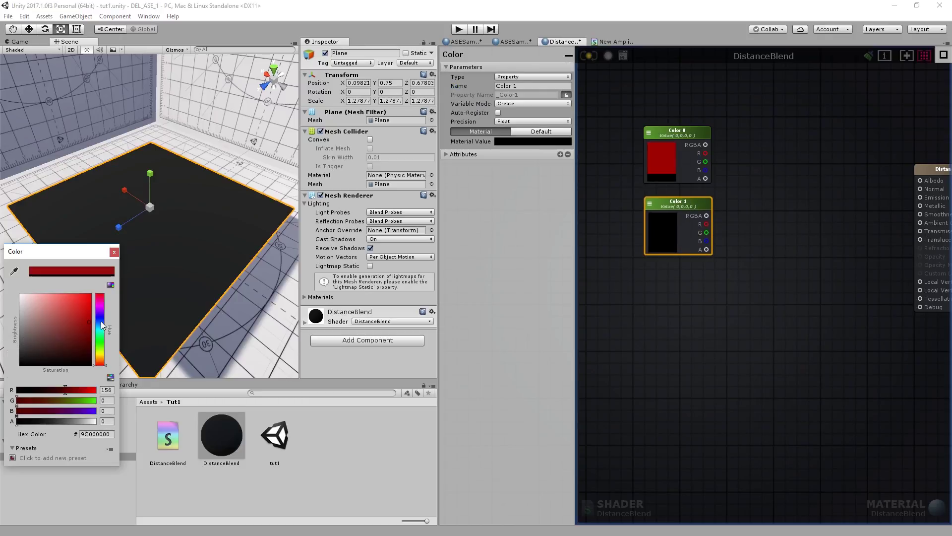
{"action": "left_click", "coordinate": [118, 252]}
{"action": "left_click", "coordinate": [659, 240]}
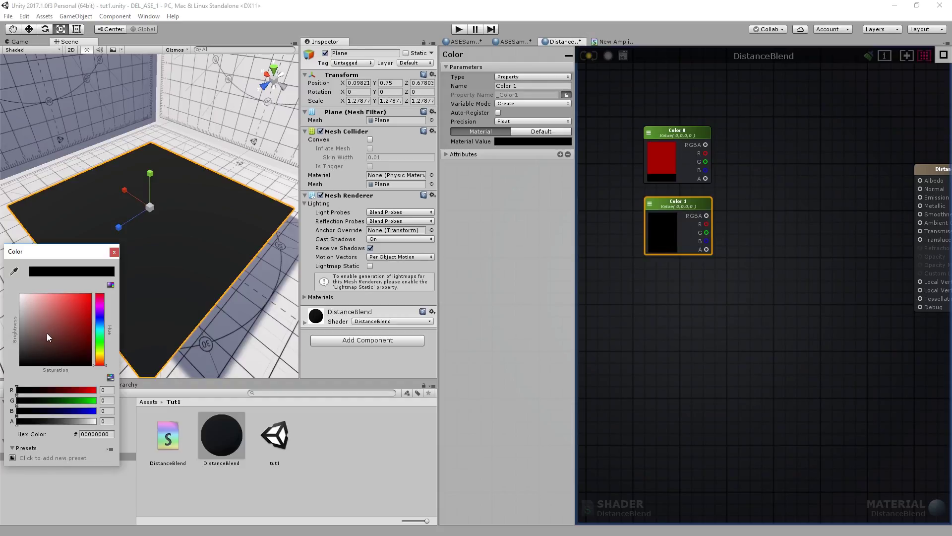
{"action": "left_click", "coordinate": [101, 344]}
{"action": "left_click_drag", "start_coordinate": [59, 338], "coordinate": [89, 302]}
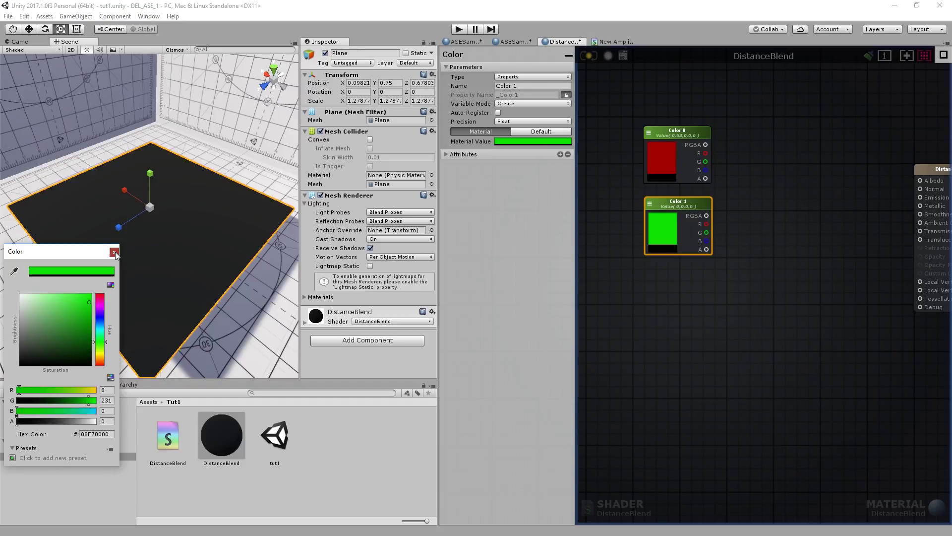
{"action": "left_click", "coordinate": [114, 252]}
Step: Arrange the two Color nodes and shift the graph view right
{"action": "left_click", "coordinate": [707, 320]}
{"action": "left_click_drag", "start_coordinate": [685, 203], "coordinate": [654, 200]}
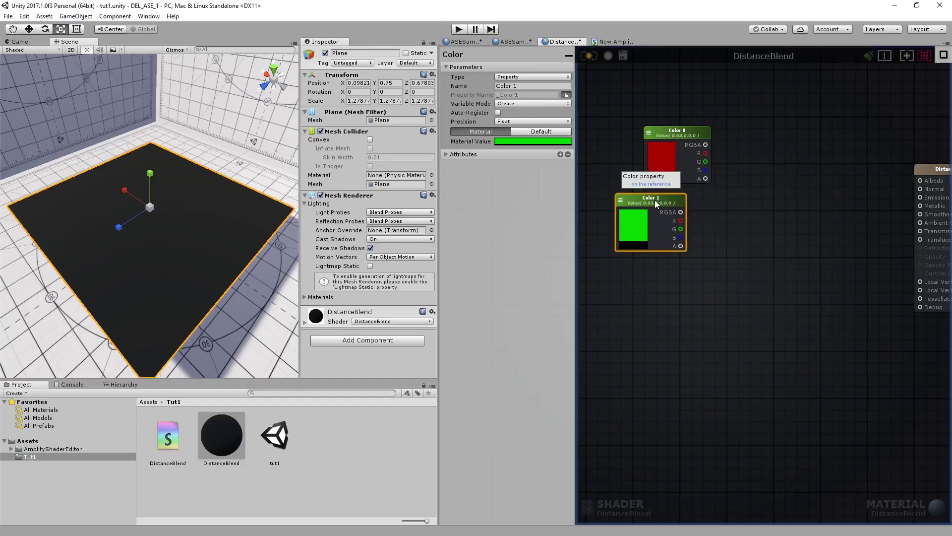
{"action": "left_click_drag", "start_coordinate": [677, 131], "coordinate": [700, 92]}
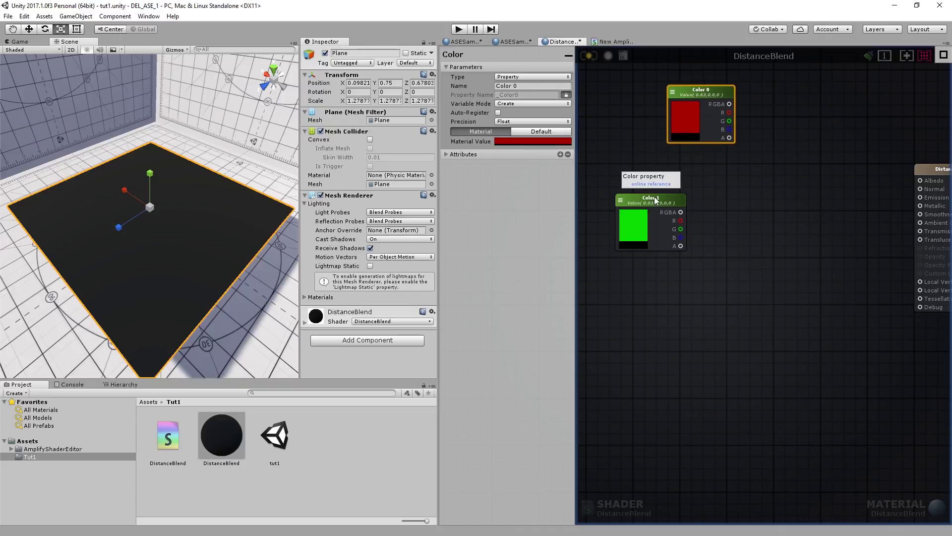
{"action": "left_click_drag", "start_coordinate": [661, 212], "coordinate": [665, 170]}
{"action": "left_click", "coordinate": [742, 188]}
{"action": "middle_click_drag", "start_coordinate": [751, 157], "coordinate": [818, 159]}
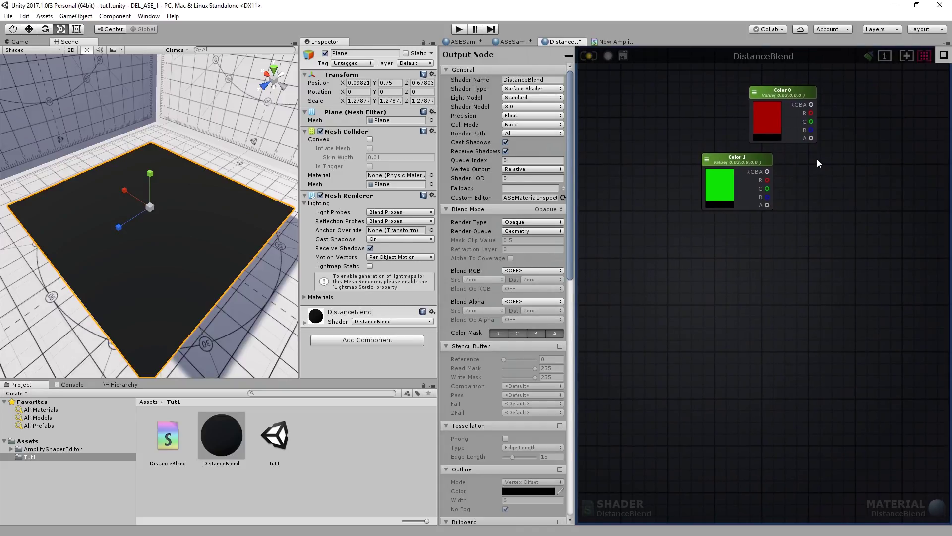
Step: Add a World Position node with a World Space Camera Pos node below it
{"action": "right_click", "coordinate": [664, 233]}
{"action": "type", "text": "world po"}
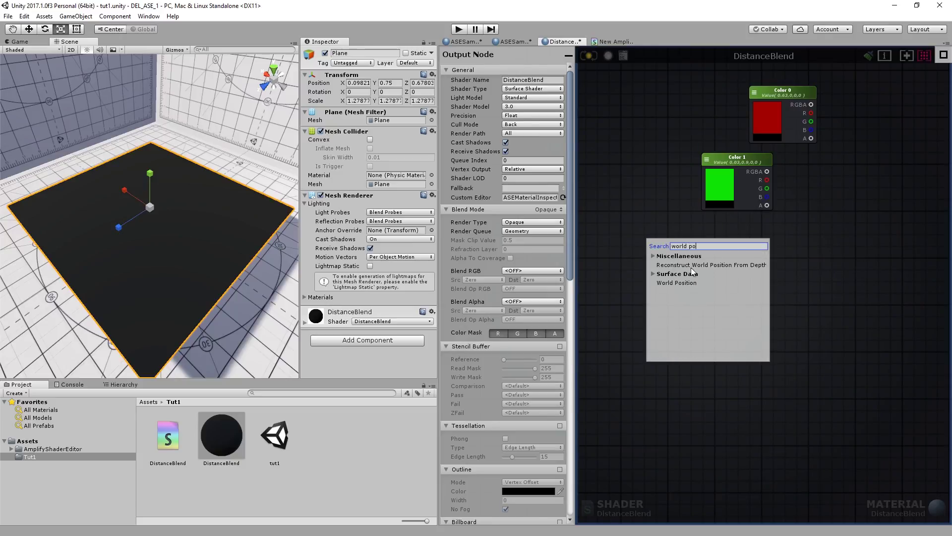
{"action": "left_click", "coordinate": [684, 282]}
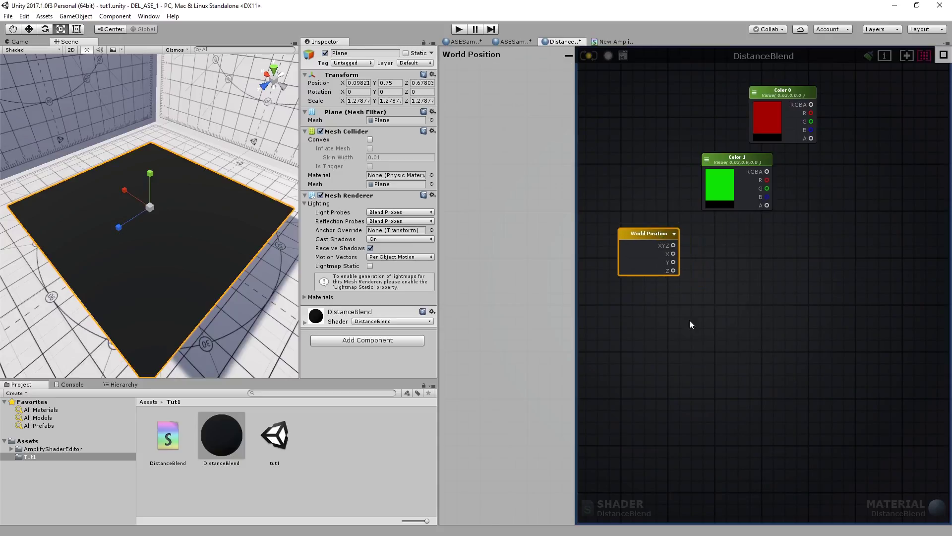
{"action": "left_click", "coordinate": [652, 296]}
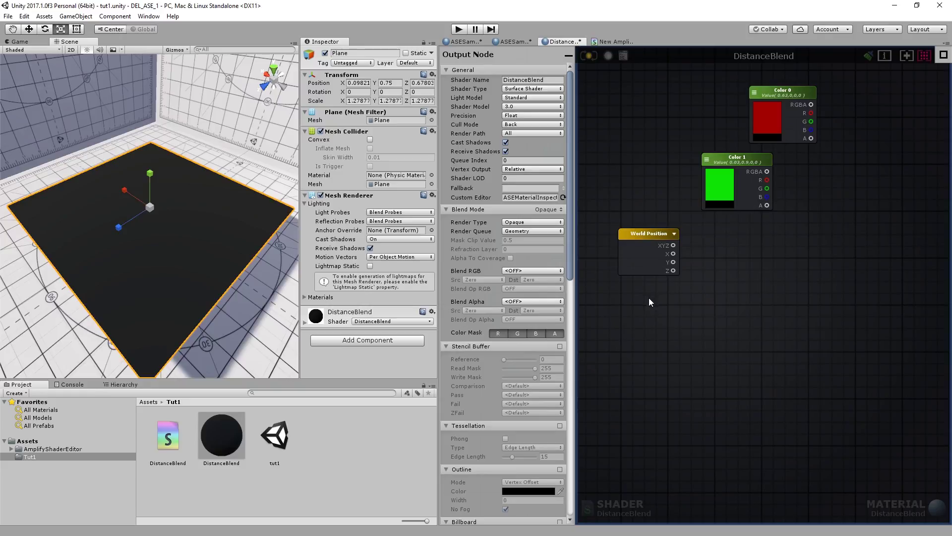
{"action": "right_click", "coordinate": [649, 298]}
{"action": "type", "text": "camera po"}
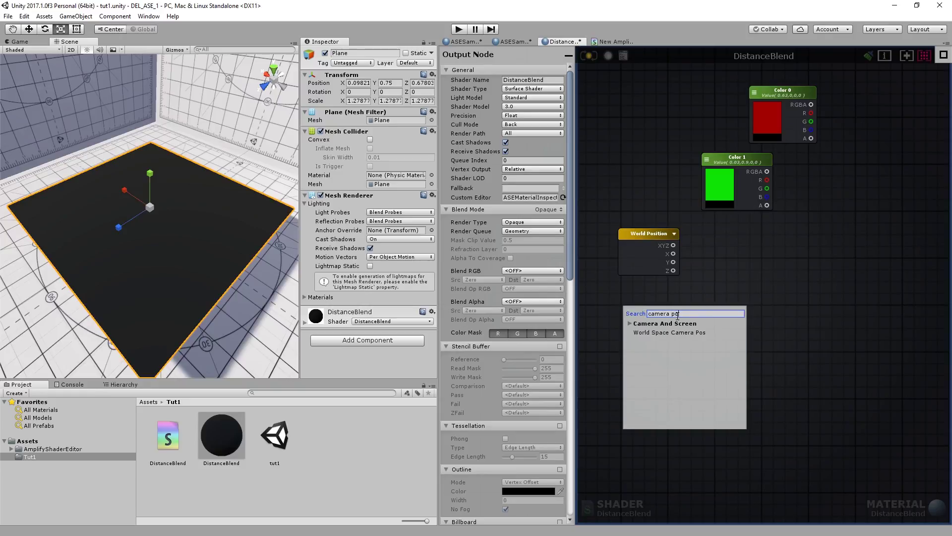
{"action": "key", "text": "Return"}
{"action": "left_click_drag", "start_coordinate": [676, 312], "coordinate": [657, 300]}
Step: Add a Distance node fed by World Position on A and camera position on B
{"action": "right_click", "coordinate": [753, 297]}
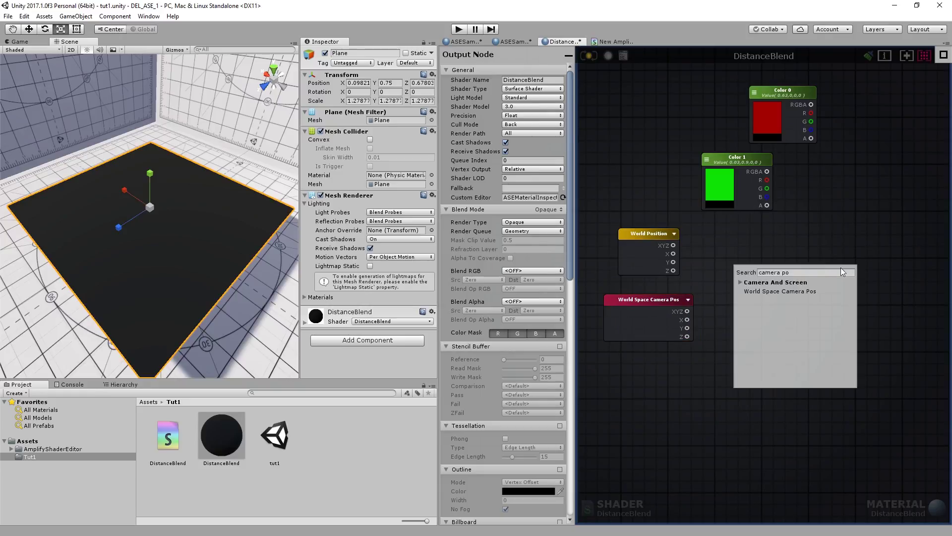
{"action": "type", "text": "distance"}
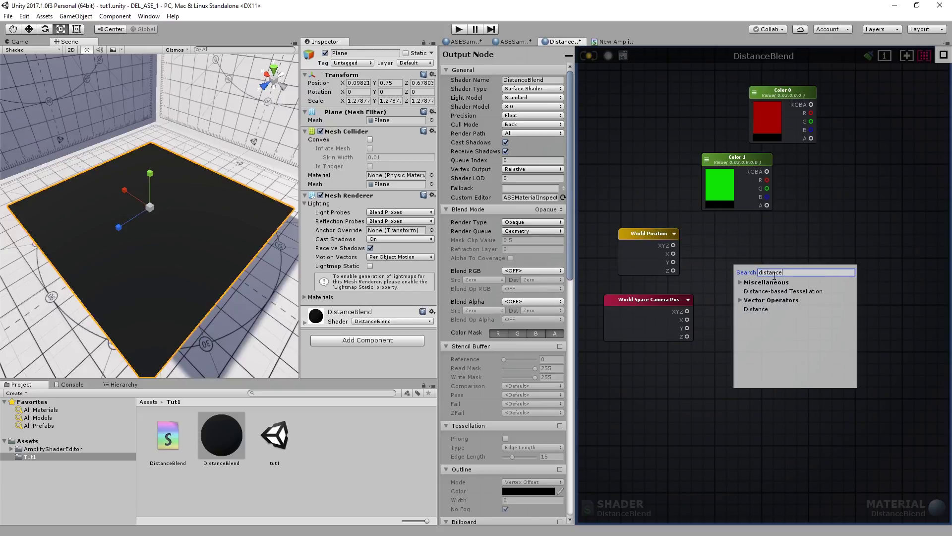
{"action": "left_click", "coordinate": [762, 309]}
{"action": "left_click_drag", "start_coordinate": [673, 245], "coordinate": [744, 278]}
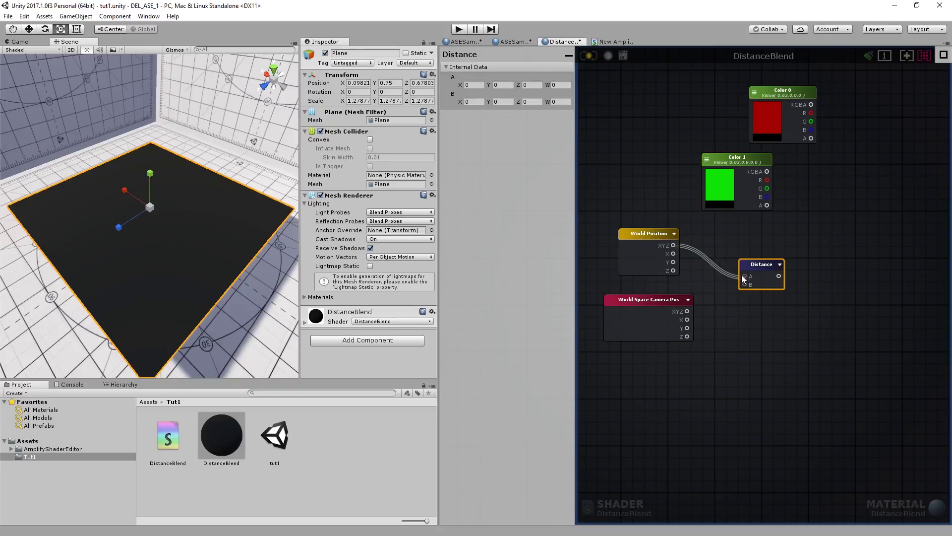
{"action": "left_click_drag", "start_coordinate": [688, 311], "coordinate": [744, 284]}
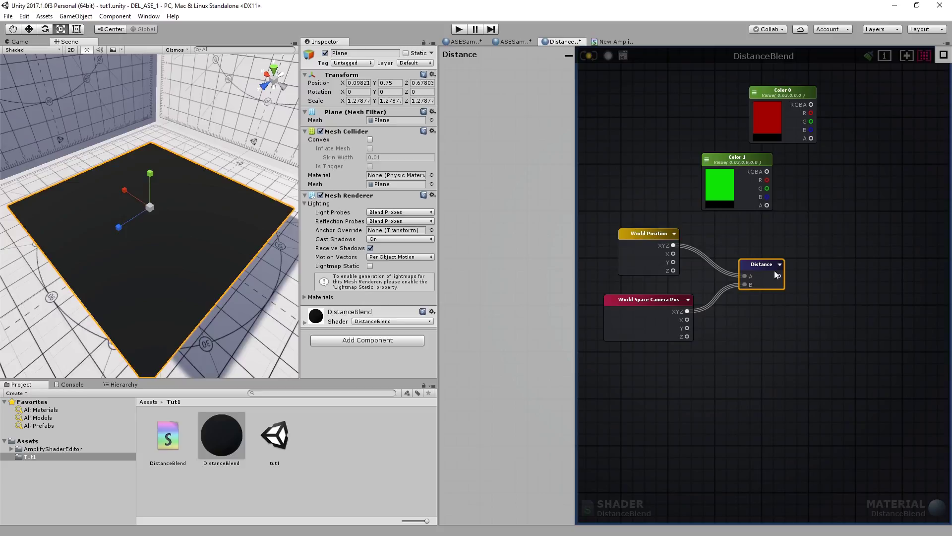
{"action": "left_click", "coordinate": [779, 265]}
{"action": "left_click", "coordinate": [737, 309]}
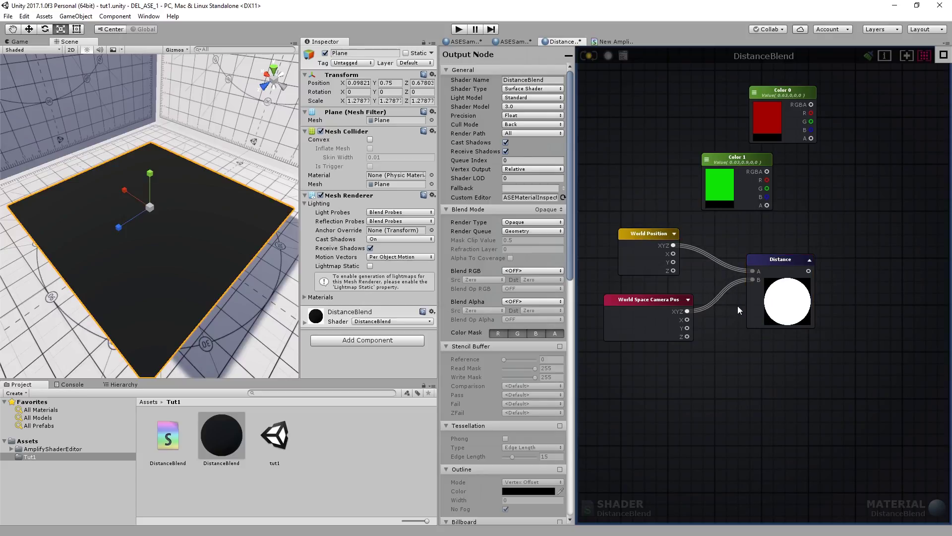
{"action": "scroll", "coordinate": [830, 255], "scroll_direction": "down", "scroll_amount": 4}
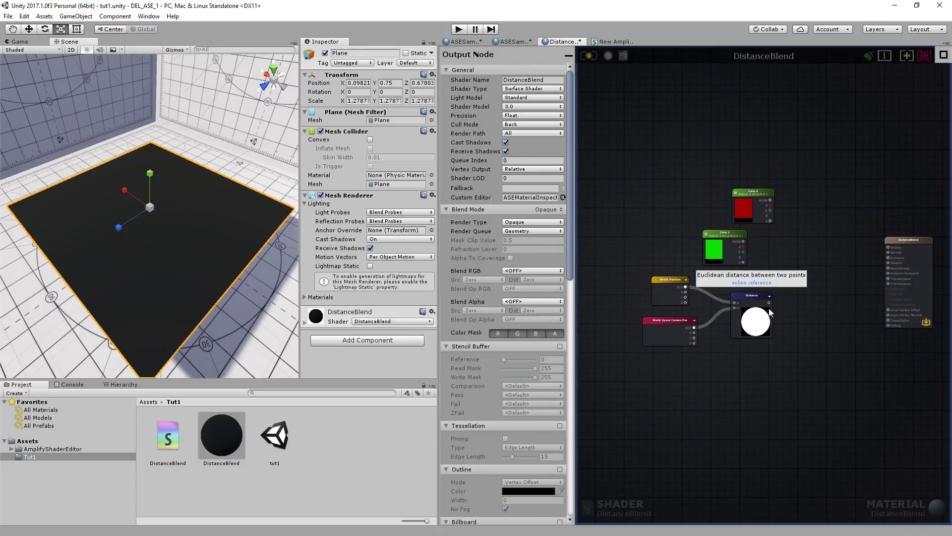
Step: Wire the Distance result into the DistanceBlend output, recompile, and view the plane from lower
{"action": "left_click_drag", "start_coordinate": [769, 302], "coordinate": [887, 328]}
{"action": "left_click", "coordinate": [593, 59]}
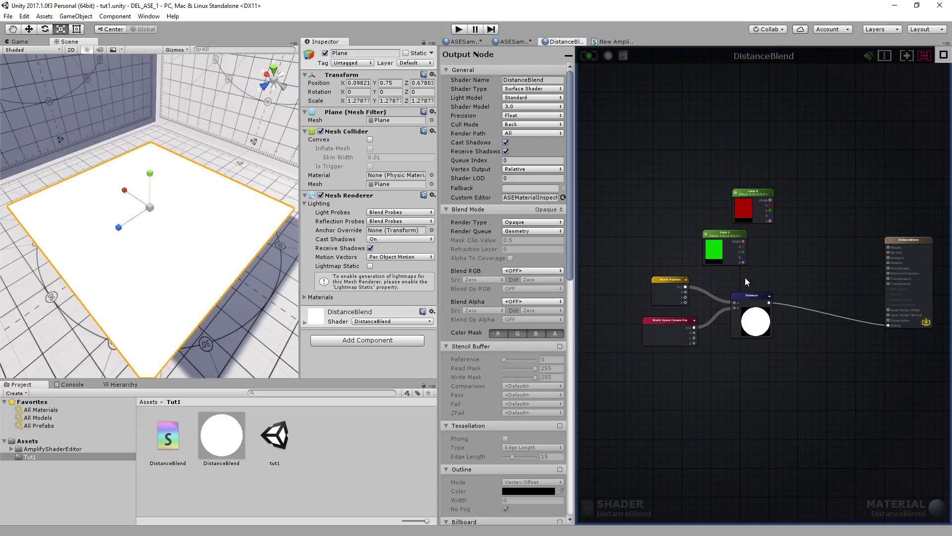
{"action": "mouse_move", "coordinate": [132, 221]}
{"action": "right_mouse_down", "text": "alt"}
{"action": "mouse_move", "coordinate": [532, 258]}
{"action": "mouse_move", "coordinate": [141, 223]}
{"action": "right_mouse_up", "text": "alt"}
{"action": "mouse_move", "coordinate": [142, 223]}
{"action": "middle_mouse_down"}
{"action": "mouse_move", "coordinate": [147, 214]}
{"action": "mouse_move", "coordinate": [146, 227]}
{"action": "middle_mouse_up"}
{"action": "left_click_drag", "start_coordinate": [146, 226], "coordinate": [149, 198], "text": "alt"}
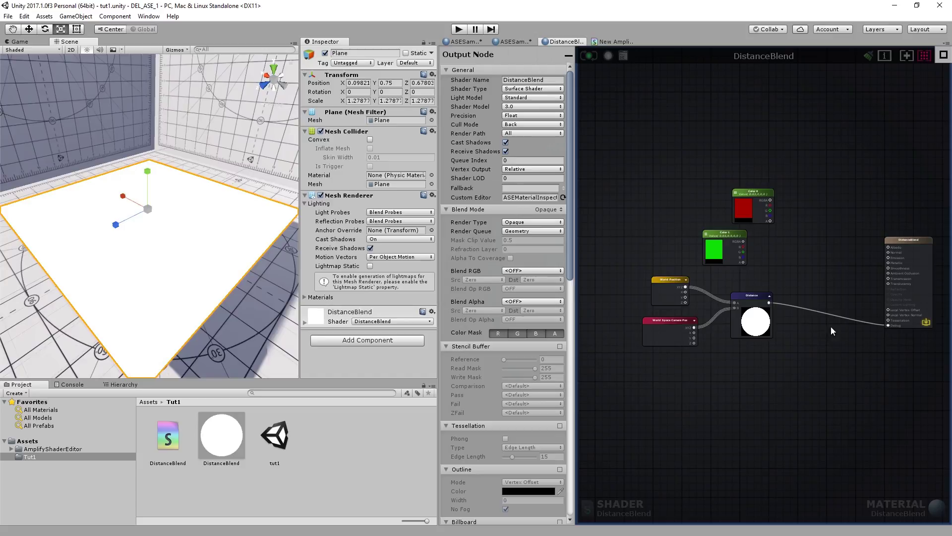
{"action": "scroll", "coordinate": [704, 313], "scroll_direction": "up", "scroll_amount": 3}
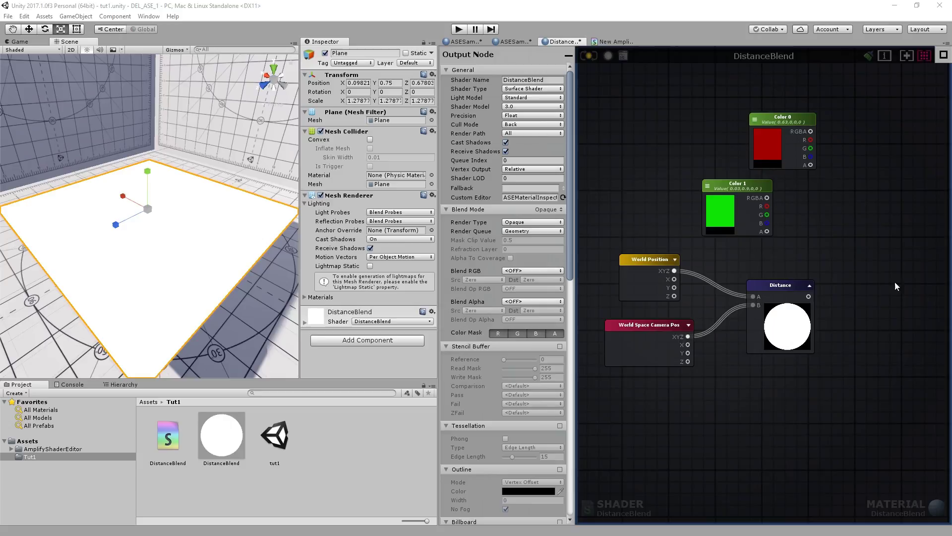
Step: Add a Divide node and feed the Distance result into its A input
{"action": "middle_click_drag", "start_coordinate": [895, 281], "coordinate": [804, 191]}
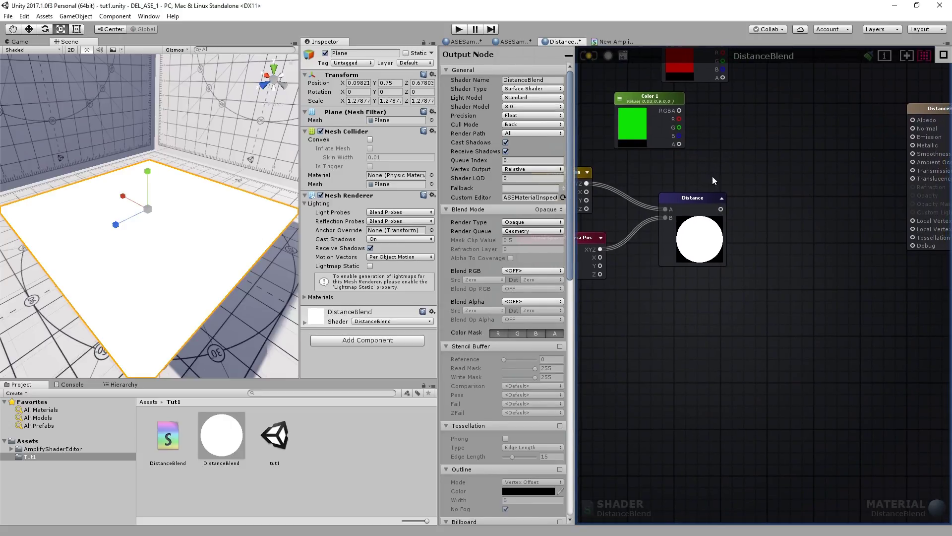
{"action": "left_click_drag", "start_coordinate": [697, 198], "coordinate": [664, 193]}
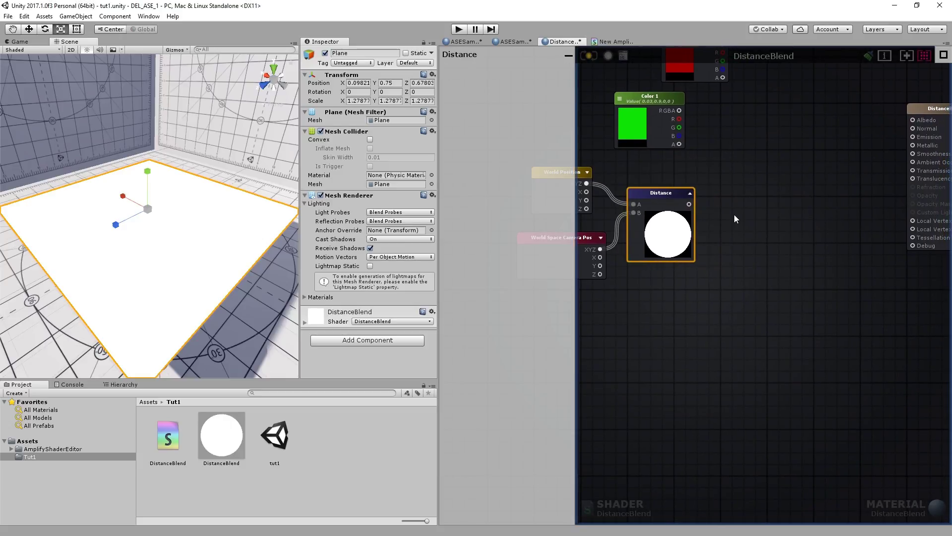
{"action": "key", "text": "alt+Tab"}
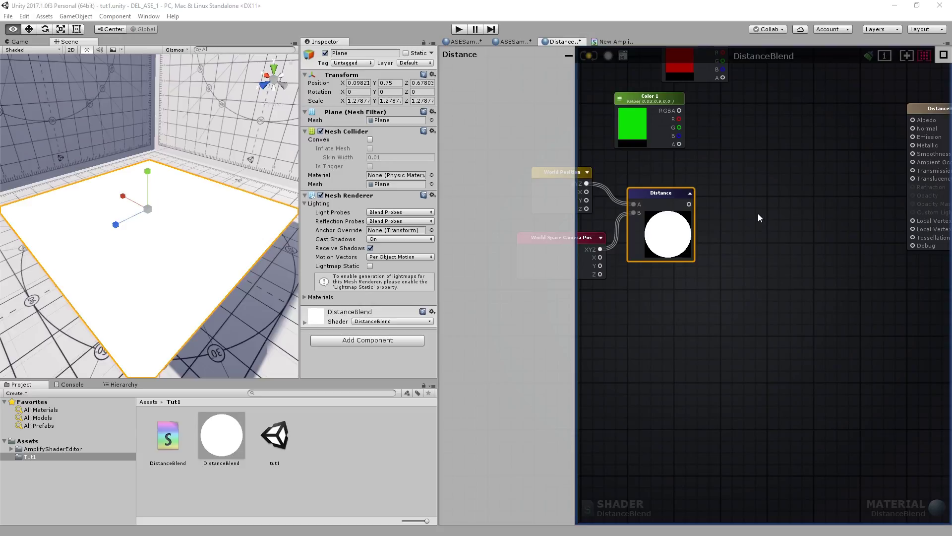
{"action": "left_click", "coordinate": [758, 214]}
{"action": "key", "text": "d"}
{"action": "left_click", "coordinate": [772, 197]}
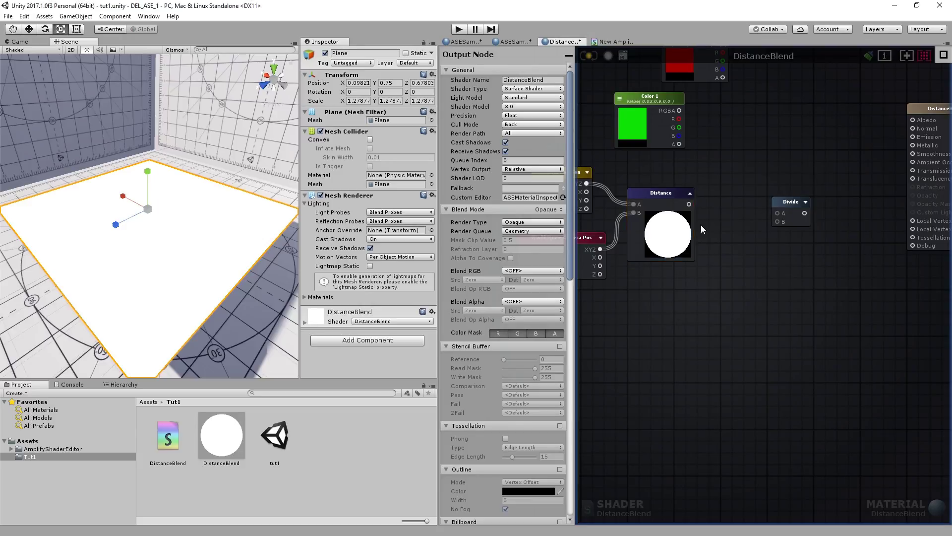
{"action": "left_click_drag", "start_coordinate": [689, 204], "coordinate": [777, 212]}
Step: Wire a Float property named Transition Distance into Divide's B input
{"action": "left_click", "coordinate": [679, 310]}
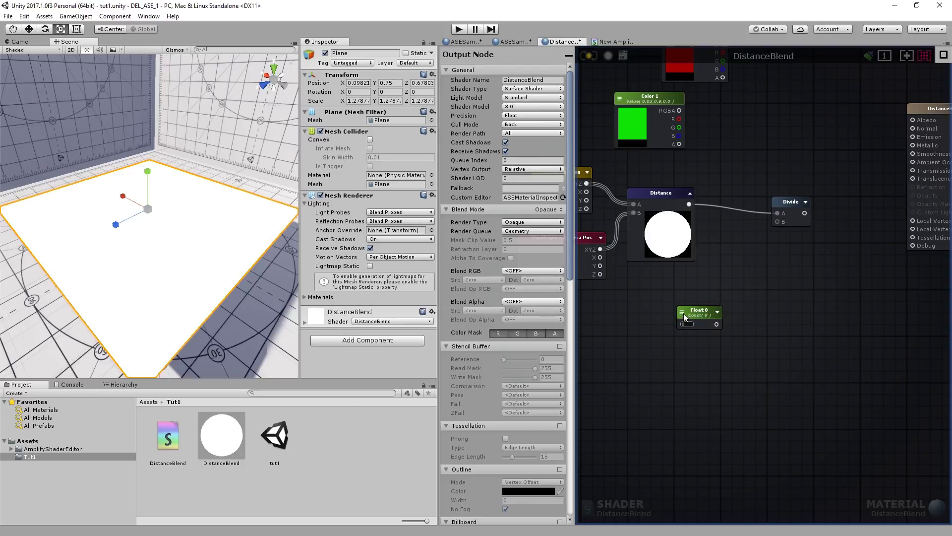
{"action": "left_click", "coordinate": [683, 312]}
{"action": "left_click", "coordinate": [707, 333]}
{"action": "left_click_drag", "start_coordinate": [717, 324], "coordinate": [777, 222]}
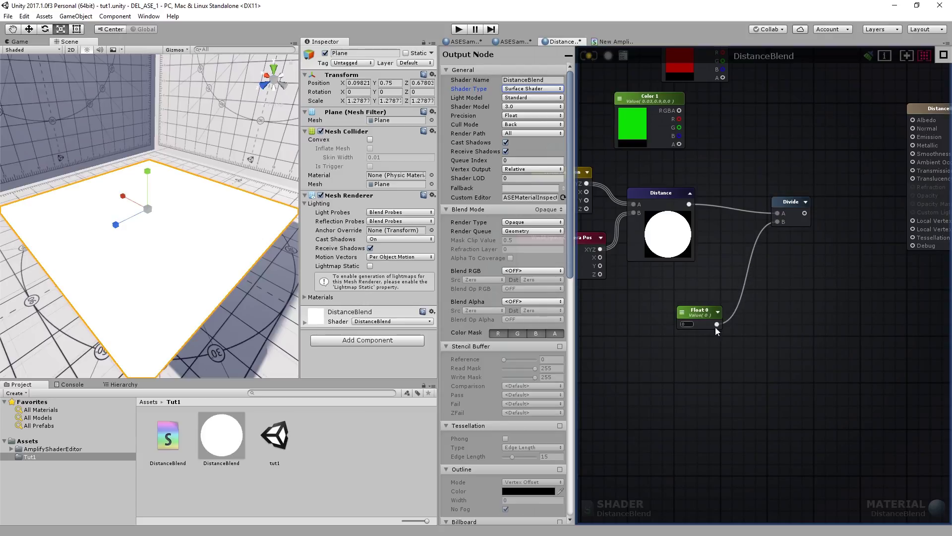
{"action": "left_click", "coordinate": [697, 313]}
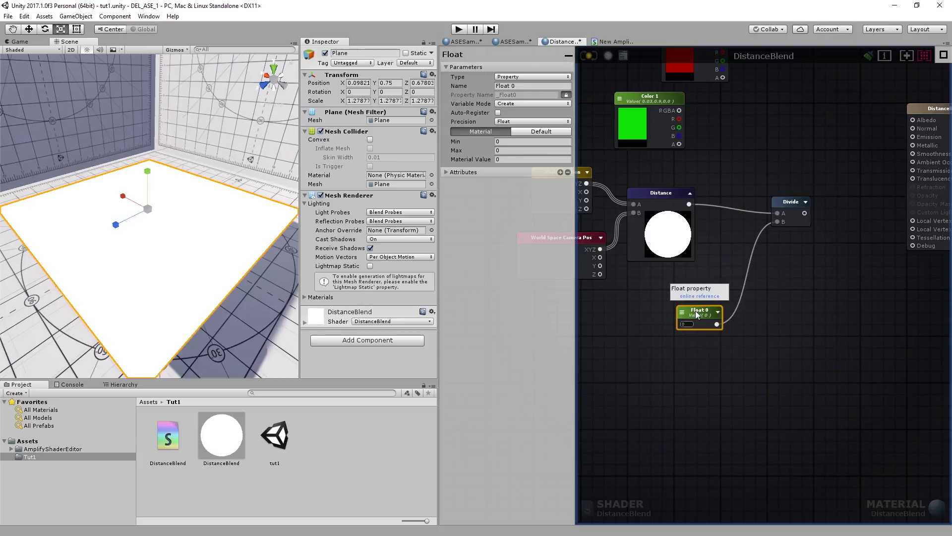
{"action": "left_click", "coordinate": [540, 86]}
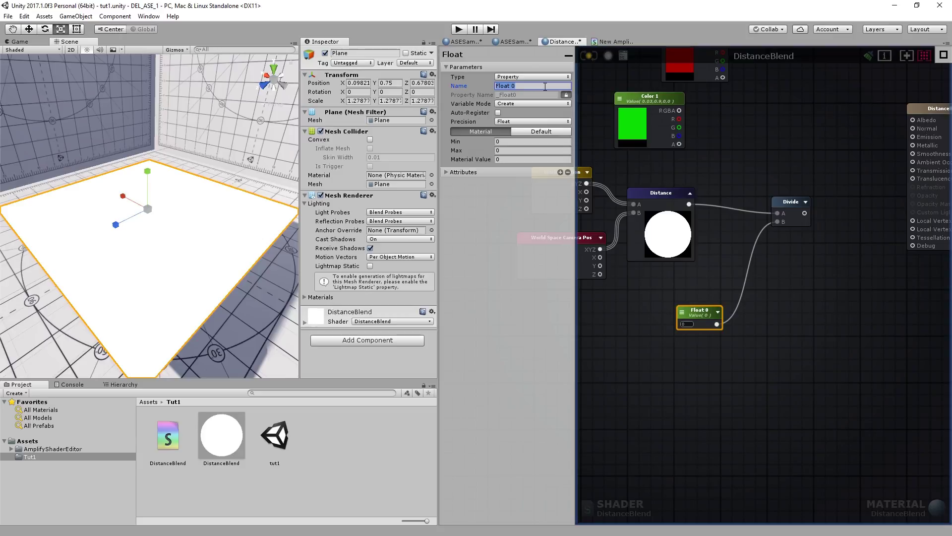
{"action": "type", "text": "Transition Distance"}
{"action": "key", "text": "Return"}
Step: Send the Divide result to the Debug output, update the shader, and set Transition Distance near 18
{"action": "left_click_drag", "start_coordinate": [804, 212], "coordinate": [913, 246]}
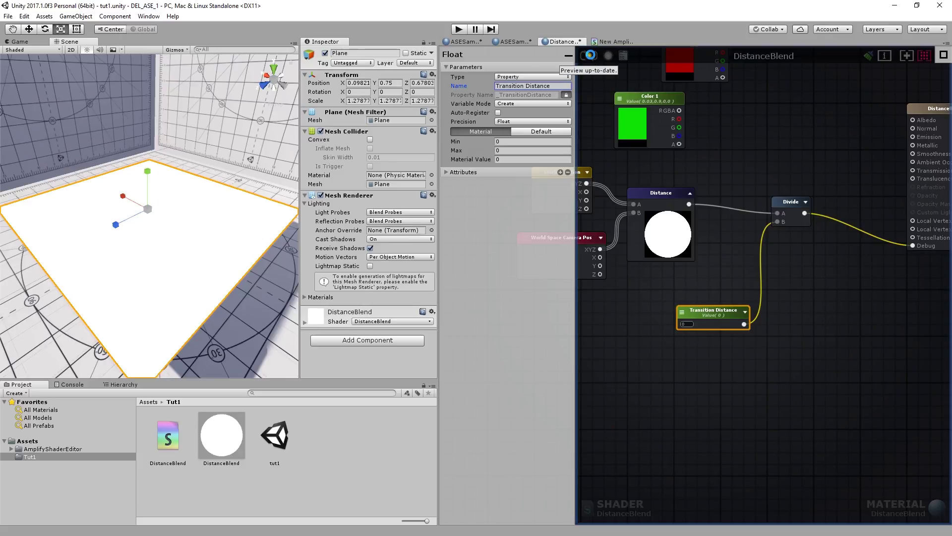
{"action": "left_click", "coordinate": [591, 55]}
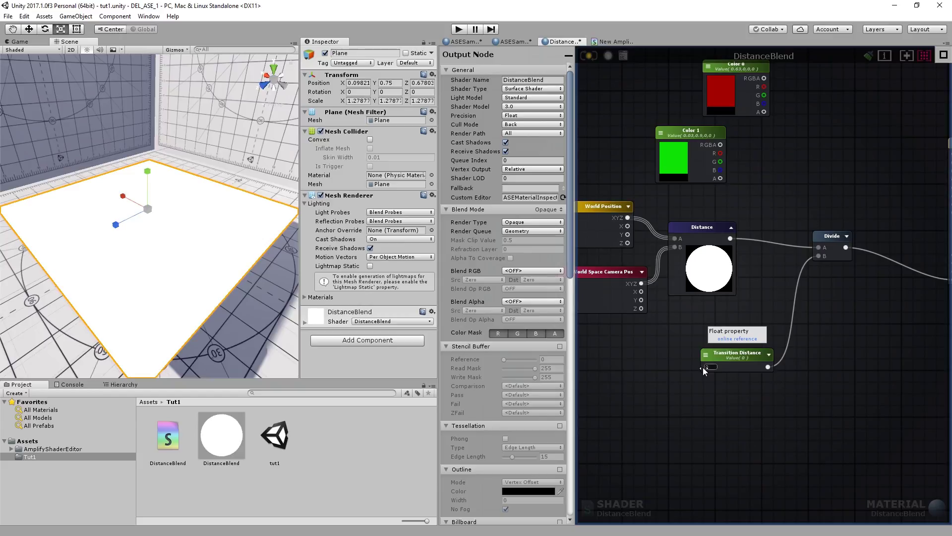
{"action": "left_click_drag", "start_coordinate": [772, 365], "coordinate": [797, 318]}
{"action": "left_click_drag", "start_coordinate": [736, 315], "coordinate": [63, 322]}
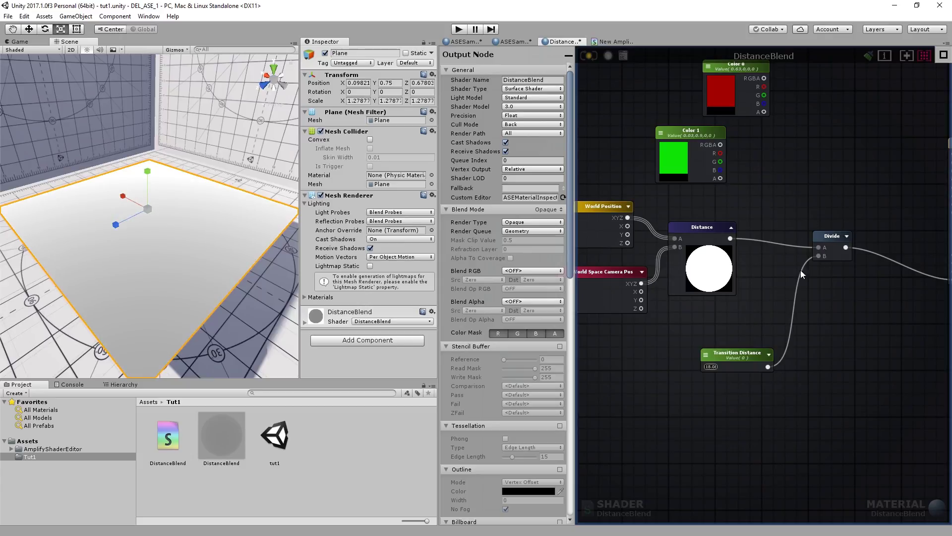
Step: Move the DistanceBlend output node further right and recenter the colour and distance nodes
{"action": "right_click_drag", "start_coordinate": [871, 285], "coordinate": [701, 299]}
{"action": "left_click_drag", "start_coordinate": [796, 156], "coordinate": [947, 151]}
{"action": "mouse_move", "coordinate": [686, 282]}
{"action": "right_mouse_down"}
{"action": "mouse_move", "coordinate": [719, 261]}
{"action": "mouse_move", "coordinate": [780, 254]}
{"action": "mouse_move", "coordinate": [677, 278]}
{"action": "right_mouse_up"}
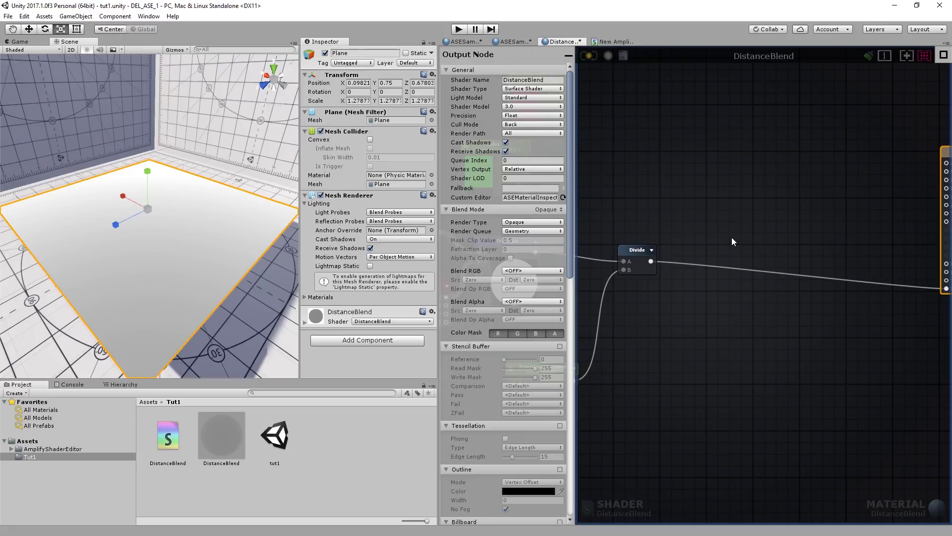
Step: Insert a Power node after the Divide node
{"action": "key", "text": "e"}
{"action": "left_click", "coordinate": [746, 231]}
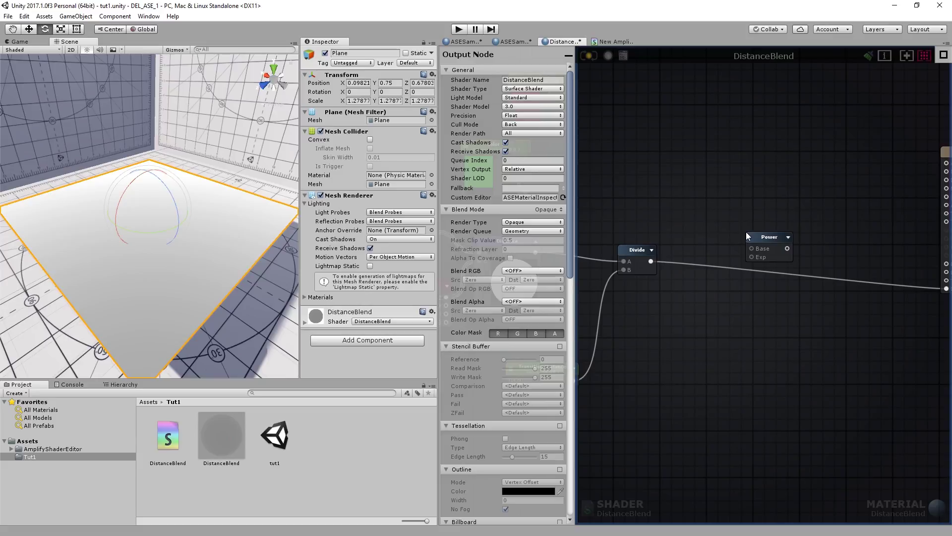
{"action": "left_click_drag", "start_coordinate": [746, 231], "coordinate": [734, 278]}
{"action": "middle_click_drag", "start_coordinate": [700, 319], "coordinate": [821, 246]}
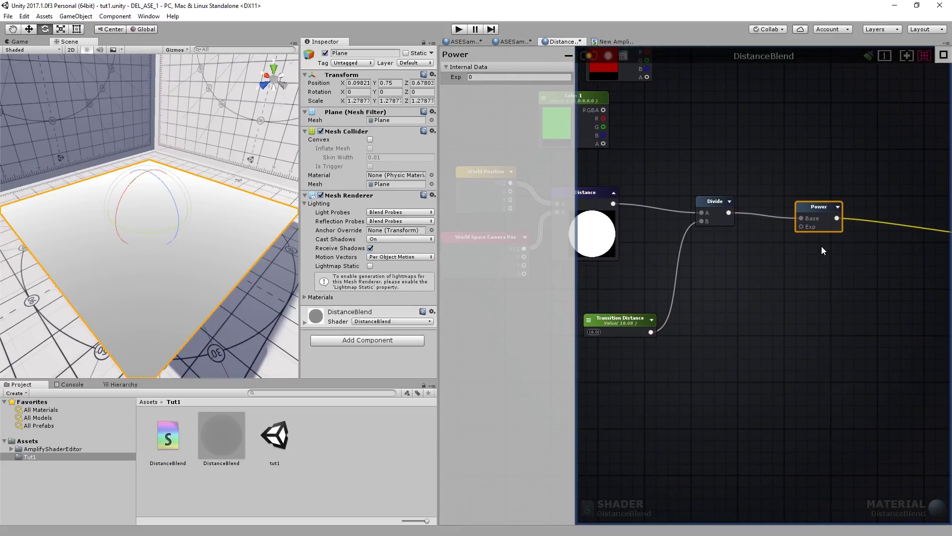
{"action": "left_click", "coordinate": [752, 272]}
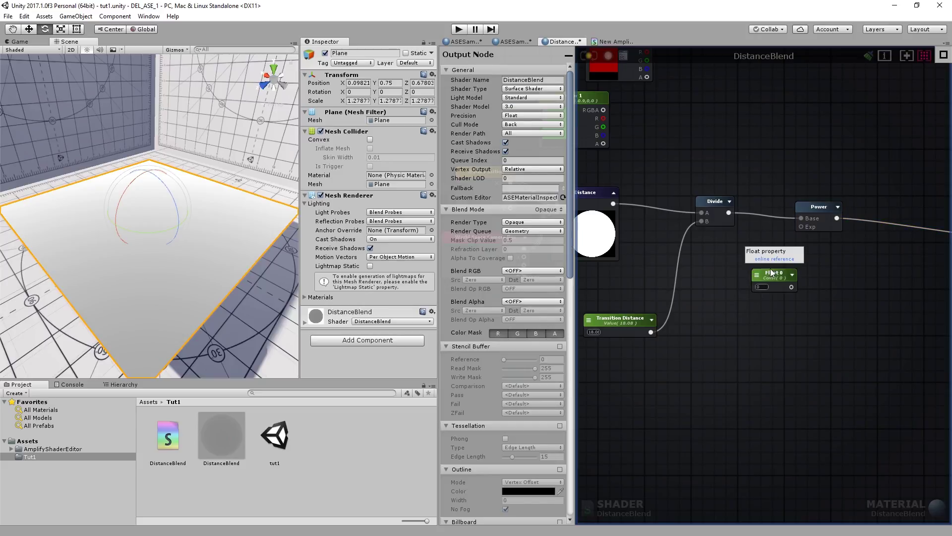
Step: Feed a Float property named Transition Falloff into the Power node's Exp input
{"action": "key", "text": "1"}
{"action": "left_click", "coordinate": [721, 275]}
{"action": "left_click_drag", "start_coordinate": [742, 291], "coordinate": [800, 227]}
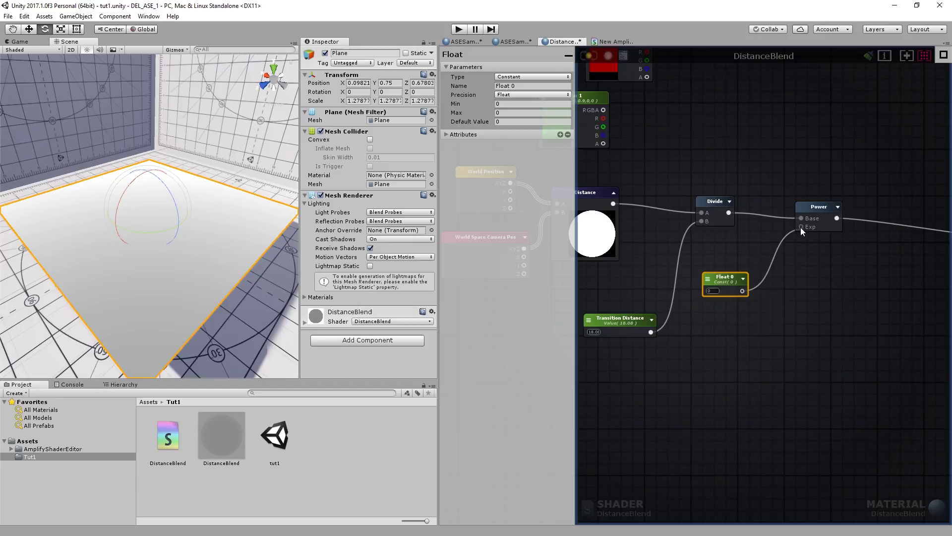
{"action": "left_click", "coordinate": [720, 279]}
{"action": "left_click", "coordinate": [733, 300]}
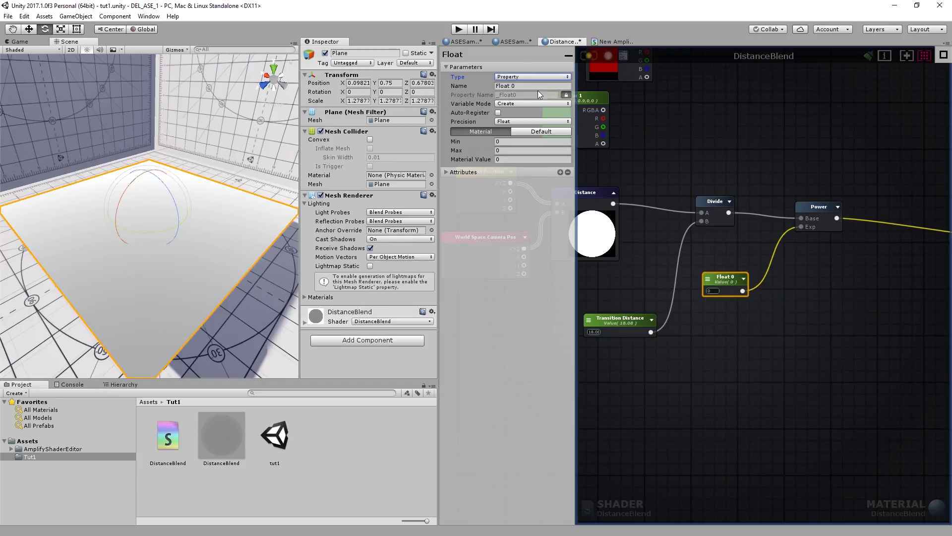
{"action": "left_click", "coordinate": [528, 85]}
{"action": "type", "text": "Transition Falloff"}
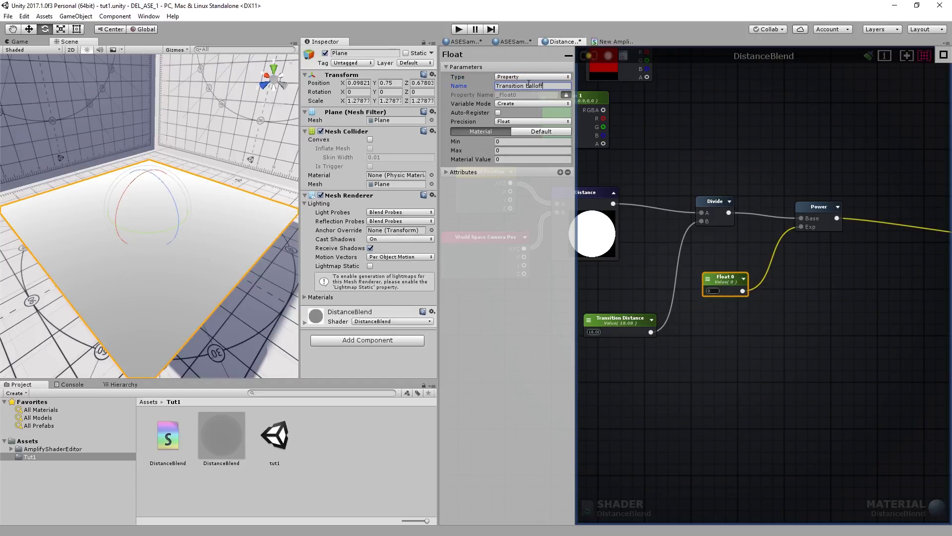
{"action": "key", "text": "Return"}
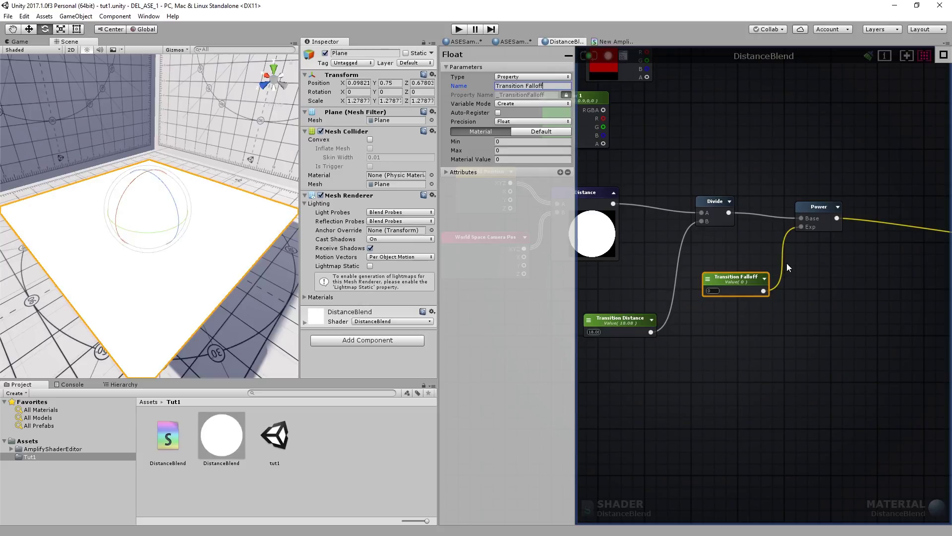
Step: Tune Transition Falloff and Transition Distance to shape the plane's black-to-white gradient
{"action": "left_click_drag", "start_coordinate": [707, 295], "coordinate": [913, 283]}
{"action": "middle_click_drag", "start_coordinate": [674, 299], "coordinate": [750, 300]}
{"action": "left_click_drag", "start_coordinate": [663, 333], "coordinate": [615, 332]}
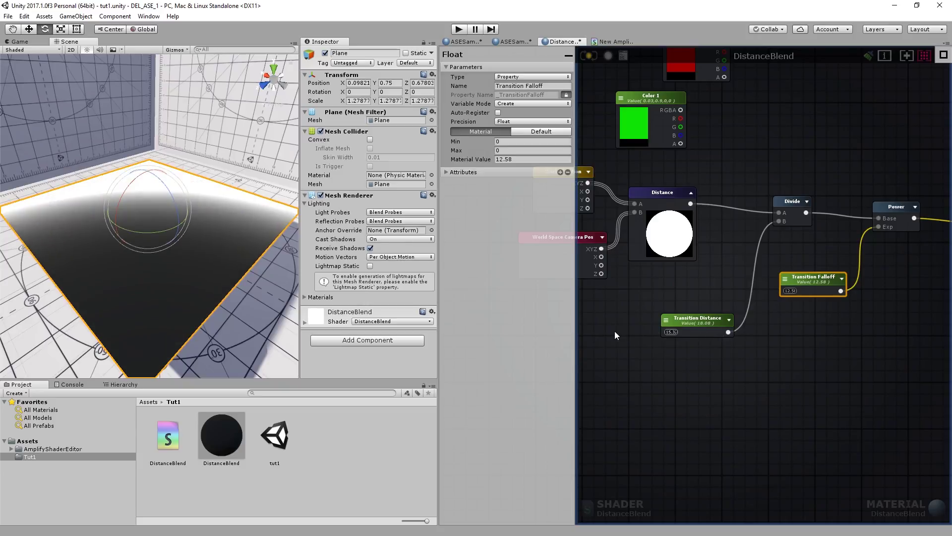
{"action": "left_click_drag", "start_coordinate": [782, 290], "coordinate": [823, 291]}
{"action": "middle_click_drag", "start_coordinate": [897, 274], "coordinate": [650, 314]}
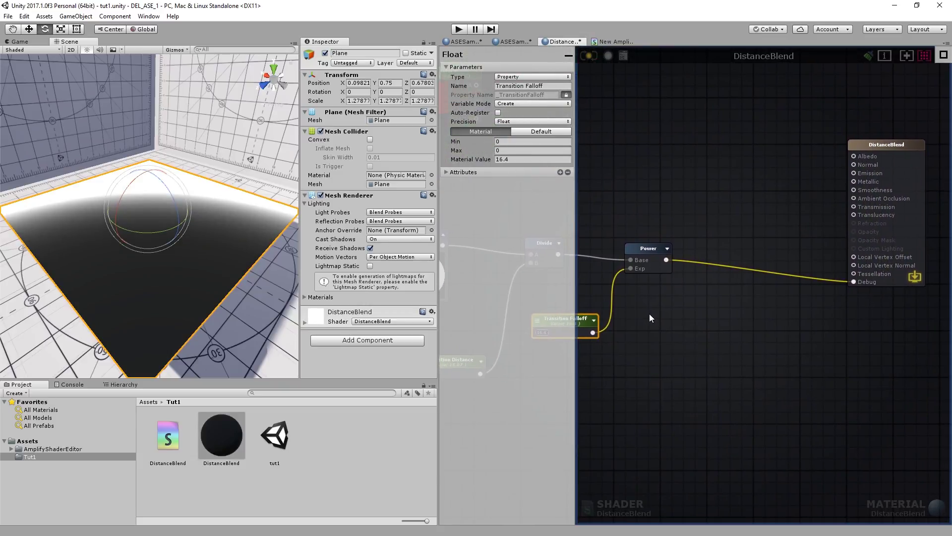
Step: Insert a Clamp node between Power and the output, with its Max set to 1
{"action": "left_click", "coordinate": [765, 231]}
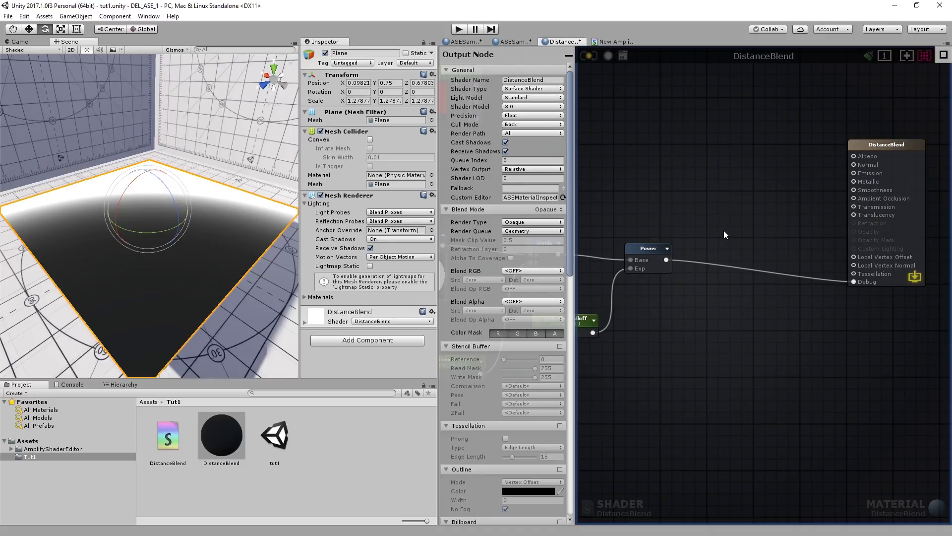
{"action": "right_click", "coordinate": [714, 212]}
{"action": "type", "text": "clamp"}
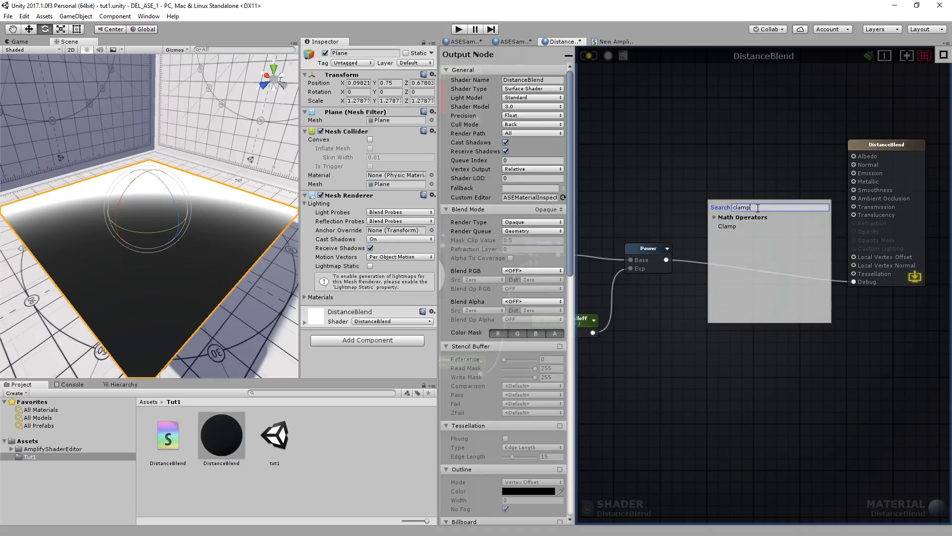
{"action": "left_click", "coordinate": [730, 227]}
{"action": "left_click_drag", "start_coordinate": [728, 213], "coordinate": [746, 252]}
{"action": "left_click", "coordinate": [489, 85]}
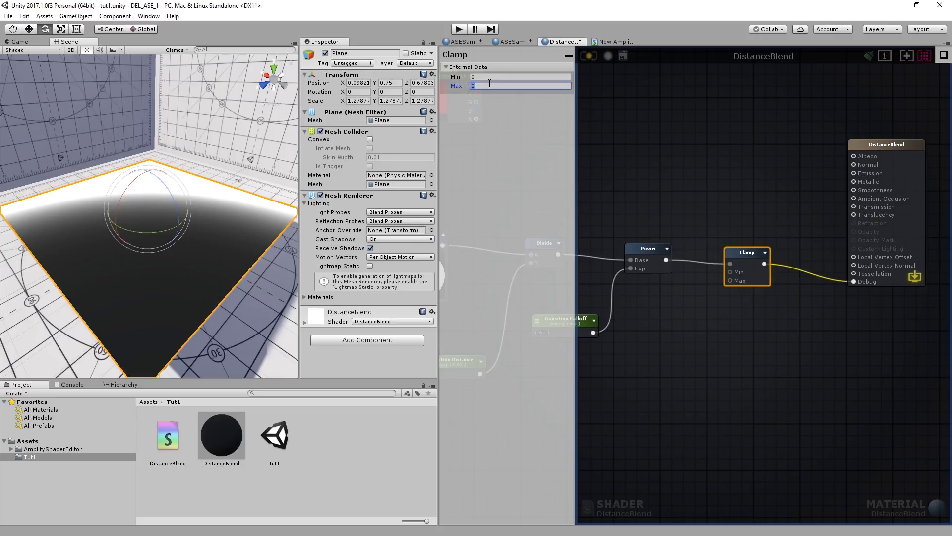
{"action": "type", "text": "1"}
Step: Recompile the shader with the Clamp in place and nudge the Clamp node up-left
{"action": "left_click", "coordinate": [587, 58]}
{"action": "middle_click_drag", "start_coordinate": [756, 258], "coordinate": [845, 231]}
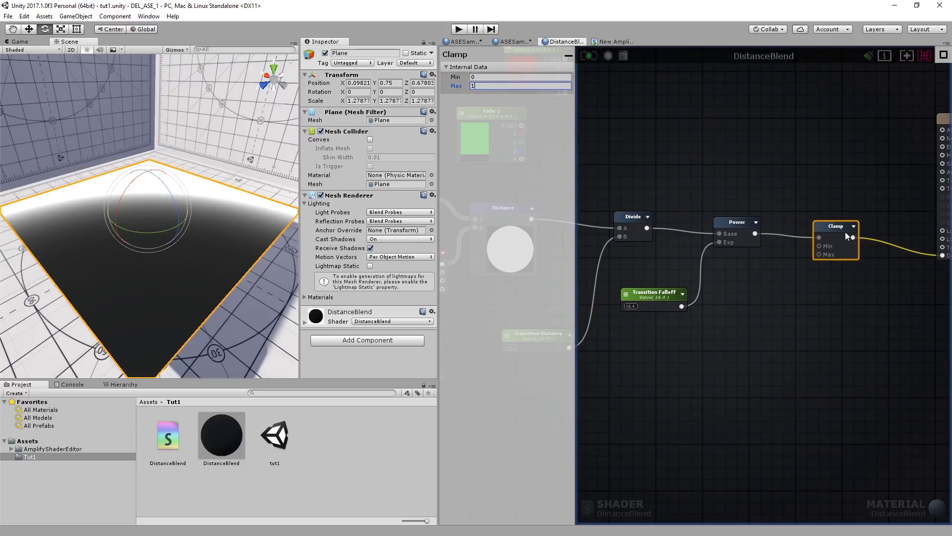
{"action": "left_click_drag", "start_coordinate": [845, 231], "coordinate": [841, 220]}
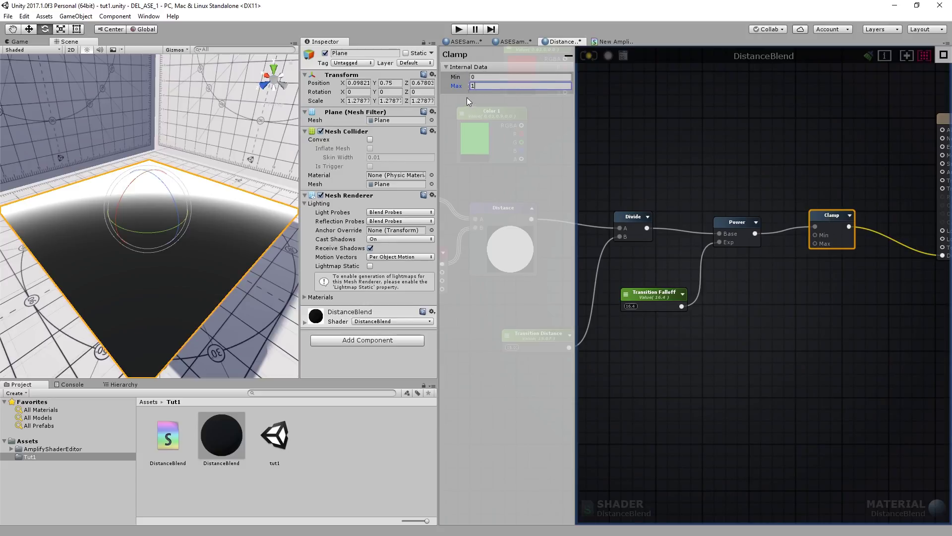
Step: Lower the Transition Distance value from 15.07 to 13.1
{"action": "scroll", "coordinate": [774, 288], "scroll_direction": "down", "scroll_amount": 3}
{"action": "middle_click_drag", "start_coordinate": [774, 288], "coordinate": [779, 294]}
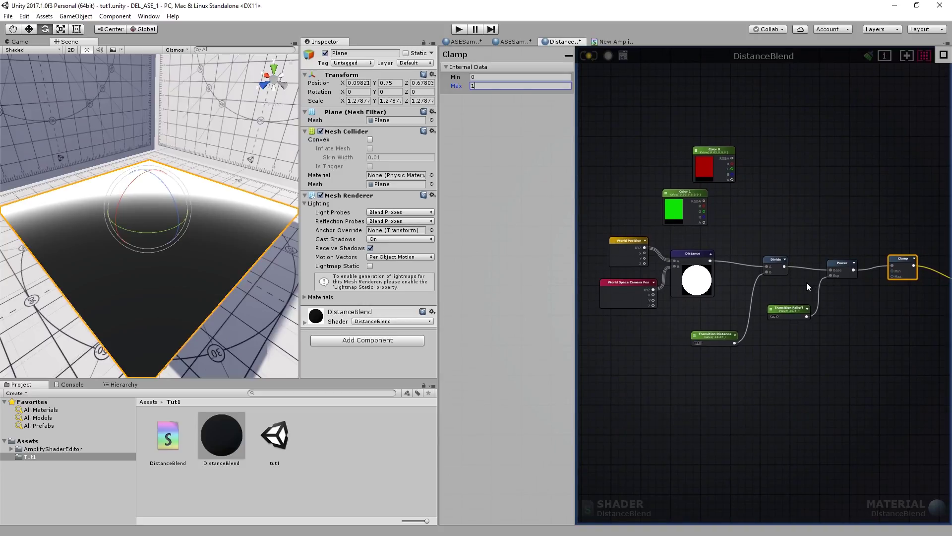
{"action": "scroll", "coordinate": [714, 268], "scroll_direction": "up", "scroll_amount": 3}
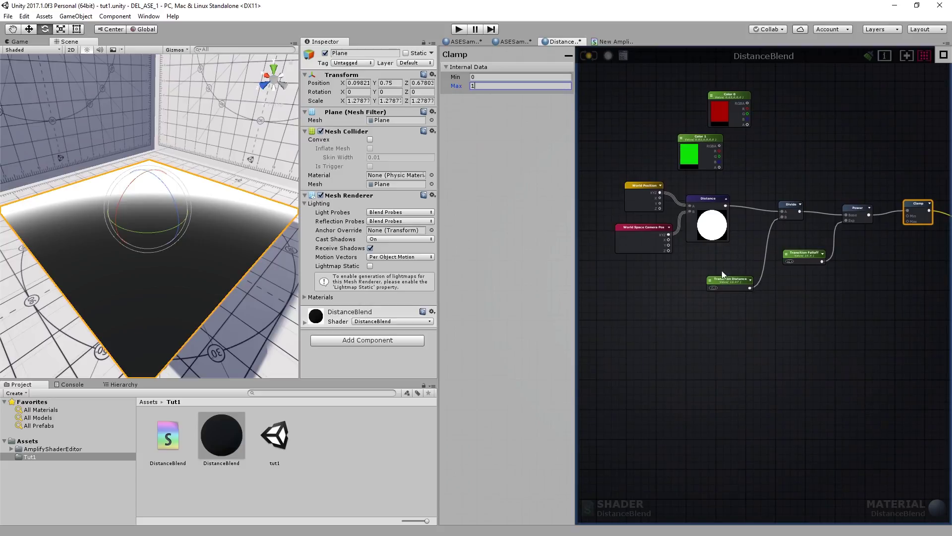
{"action": "scroll", "coordinate": [697, 260], "scroll_direction": "up", "scroll_amount": 1}
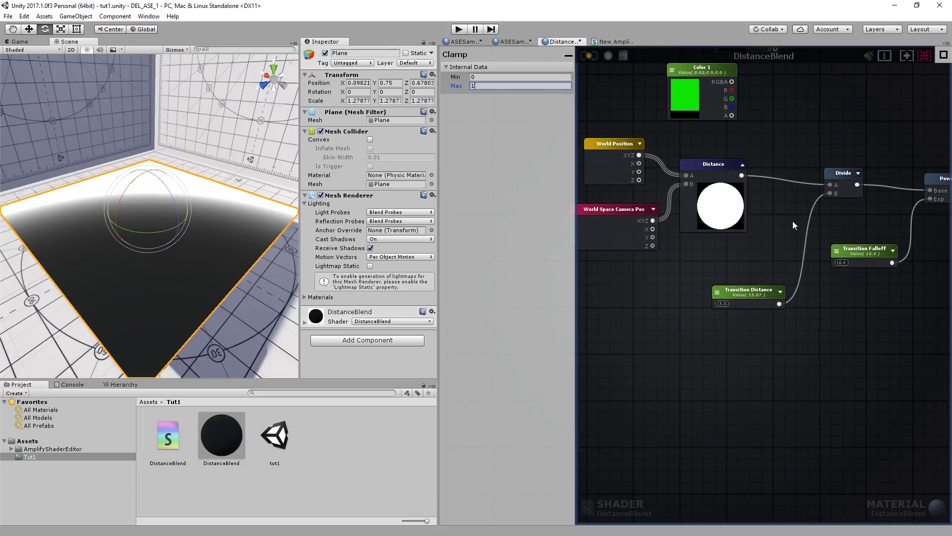
{"action": "middle_click_drag", "start_coordinate": [734, 321], "coordinate": [792, 327]}
{"action": "left_click_drag", "start_coordinate": [773, 313], "coordinate": [776, 310]}
Step: Select Color 0 and Color 1 together and start moving them right
{"action": "middle_click_drag", "start_coordinate": [867, 137], "coordinate": [715, 221]}
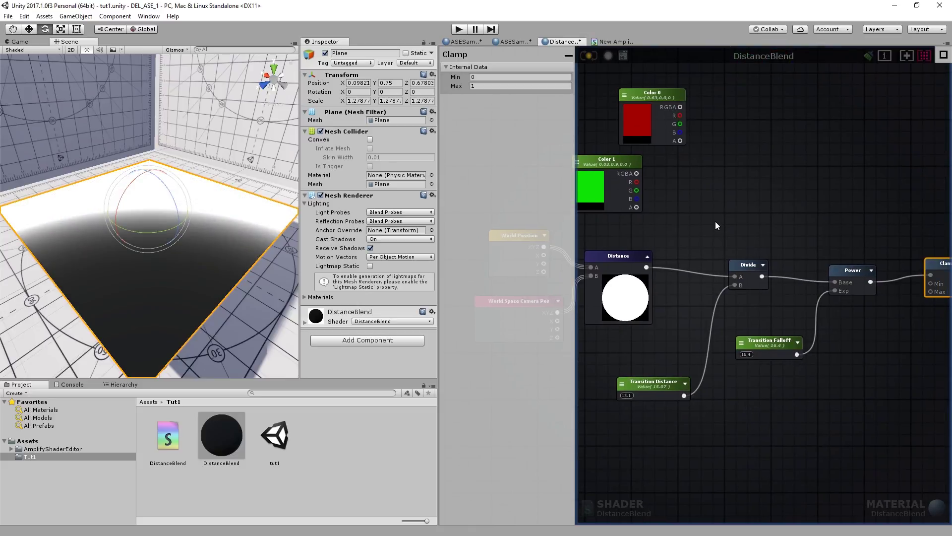
{"action": "scroll", "coordinate": [715, 222], "scroll_direction": "down", "scroll_amount": 2}
{"action": "left_click_drag", "start_coordinate": [747, 207], "coordinate": [626, 156]}
Step: Place the Color 0 and Color 1 nodes further right and clear the selection
{"action": "left_click_drag", "start_coordinate": [689, 143], "coordinate": [848, 122]}
{"action": "left_click", "coordinate": [869, 210]}
{"action": "middle_click_drag", "start_coordinate": [871, 212], "coordinate": [790, 222]}
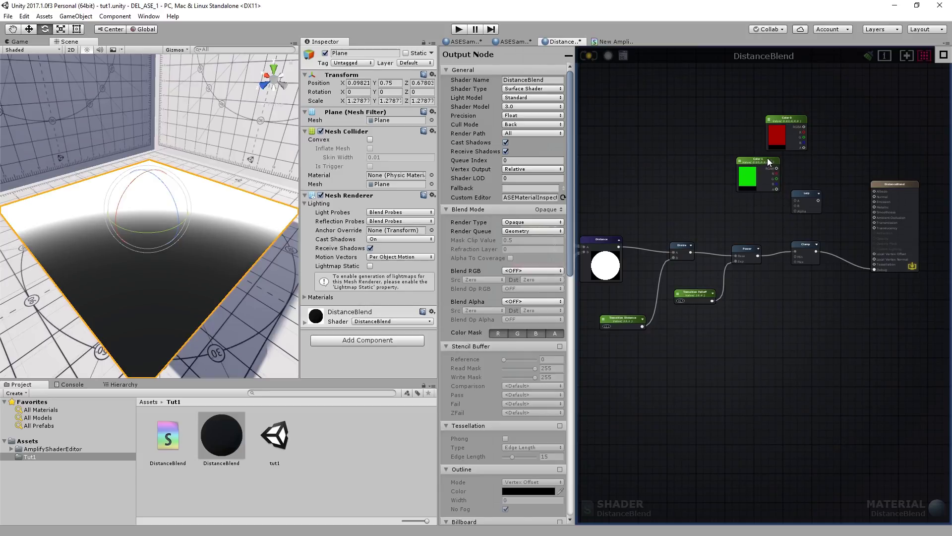
Step: Wire Color 1 to Lerp B, Clamp to Lerp Alpha, Lerp to Debug, then recompile
{"action": "left_click_drag", "start_coordinate": [766, 159], "coordinate": [795, 205]}
{"action": "left_click_drag", "start_coordinate": [789, 123], "coordinate": [795, 200]}
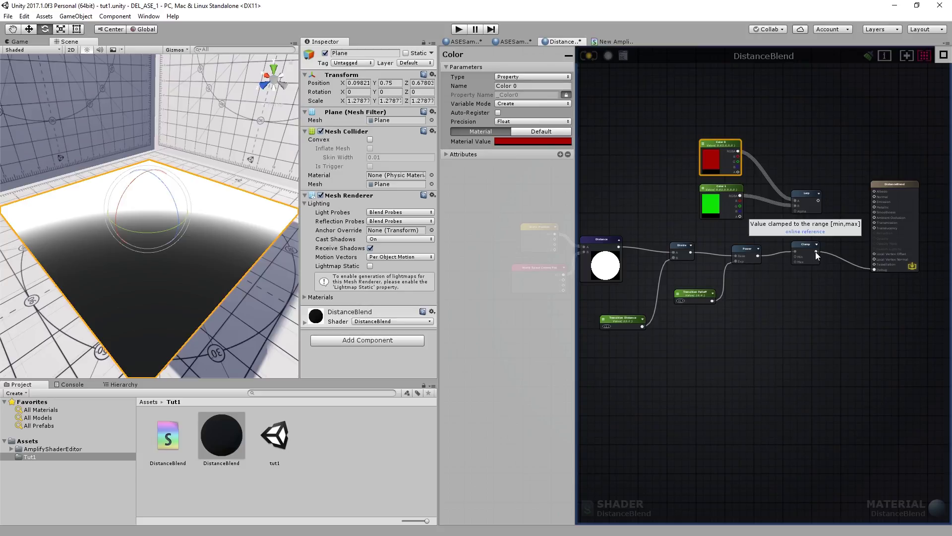
{"action": "left_click_drag", "start_coordinate": [786, 217], "coordinate": [791, 214]}
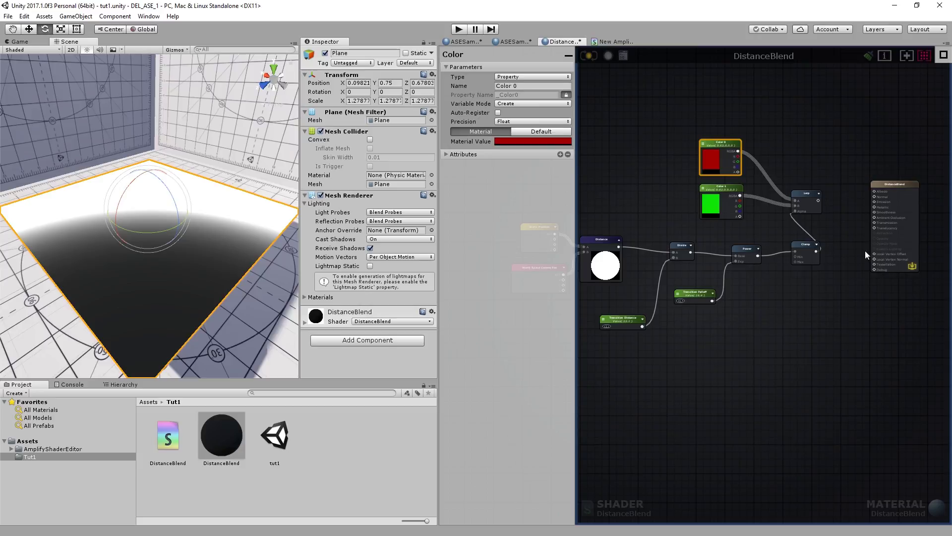
{"action": "left_click_drag", "start_coordinate": [820, 202], "coordinate": [872, 269]}
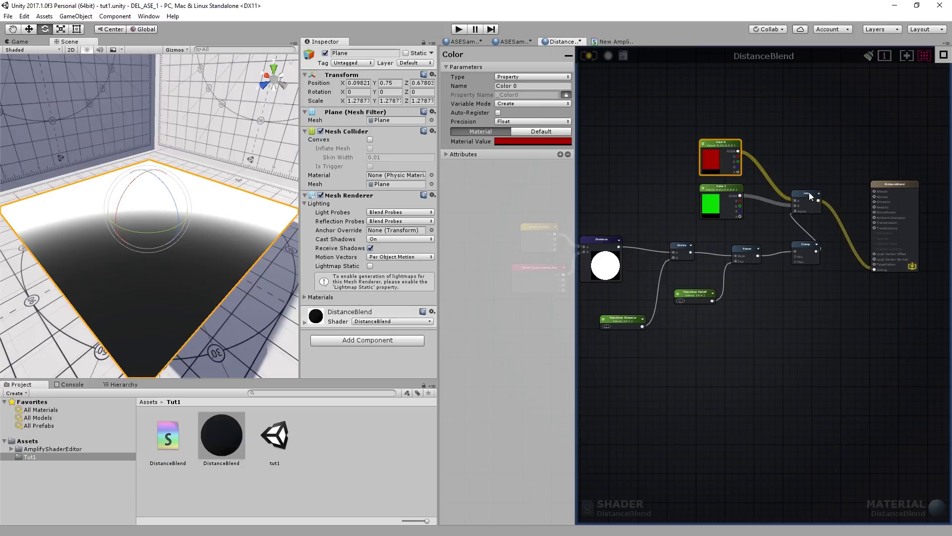
{"action": "left_click_drag", "start_coordinate": [808, 192], "coordinate": [823, 195]}
{"action": "left_click", "coordinate": [591, 56]}
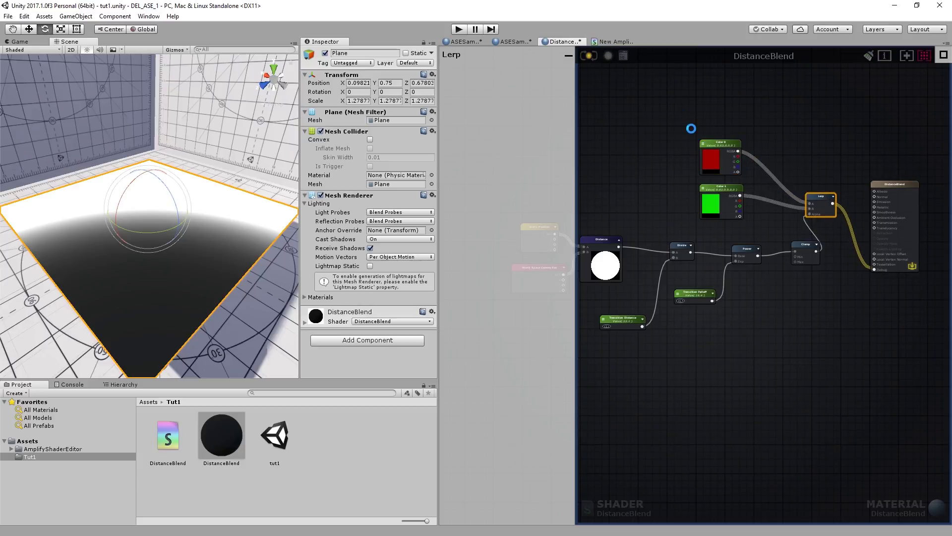
Step: Expand the Lerp preview and reposition the Lerp and DistanceBlend output nodes
{"action": "left_click", "coordinate": [833, 196]}
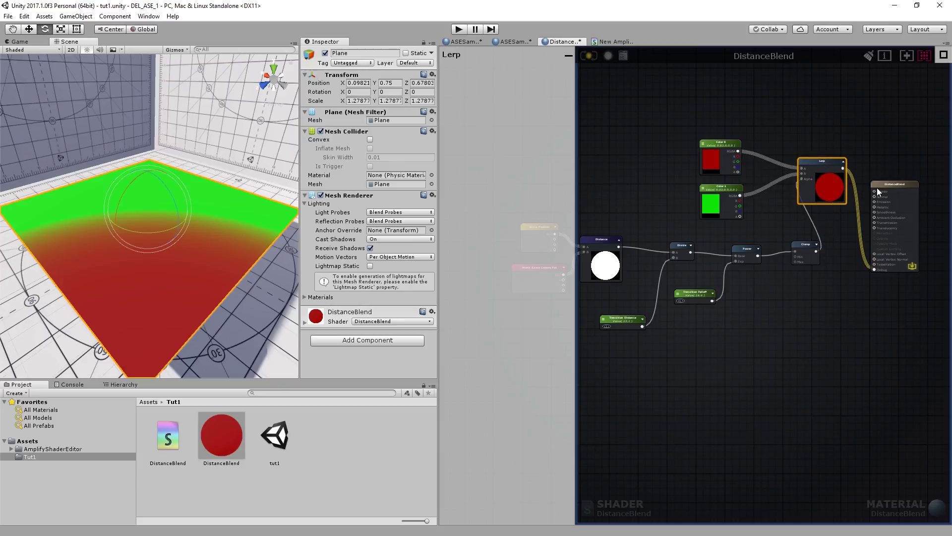
{"action": "left_click_drag", "start_coordinate": [877, 186], "coordinate": [938, 156]}
{"action": "middle_click_drag", "start_coordinate": [902, 156], "coordinate": [835, 159]}
{"action": "left_click_drag", "start_coordinate": [753, 165], "coordinate": [804, 191]}
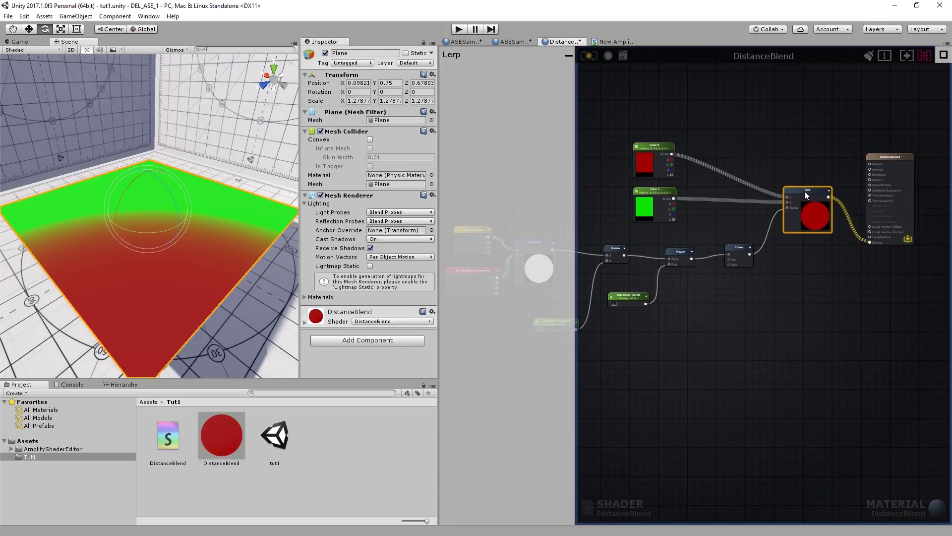
{"action": "left_click", "coordinate": [826, 194]}
{"action": "scroll", "coordinate": [819, 208], "scroll_direction": "up", "scroll_amount": 2}
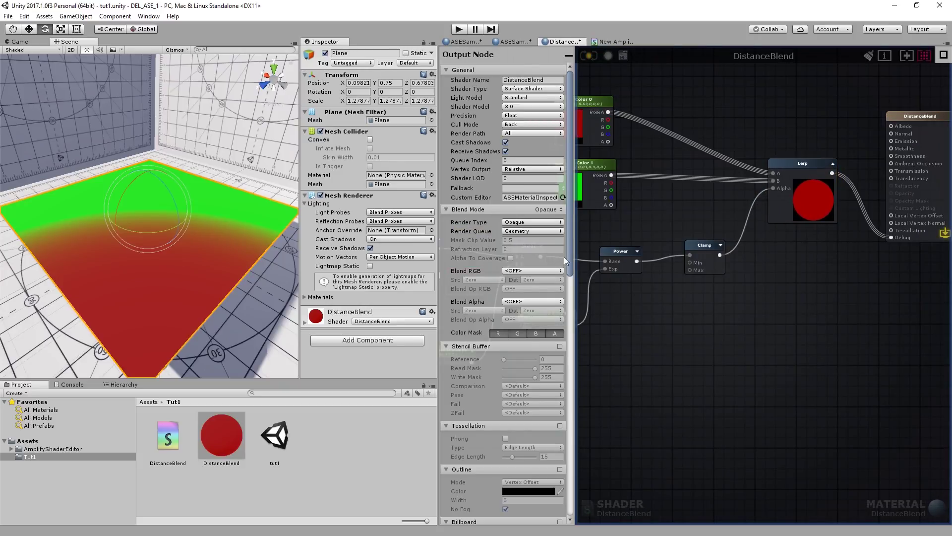
{"action": "middle_click_drag", "start_coordinate": [630, 234], "coordinate": [639, 234]}
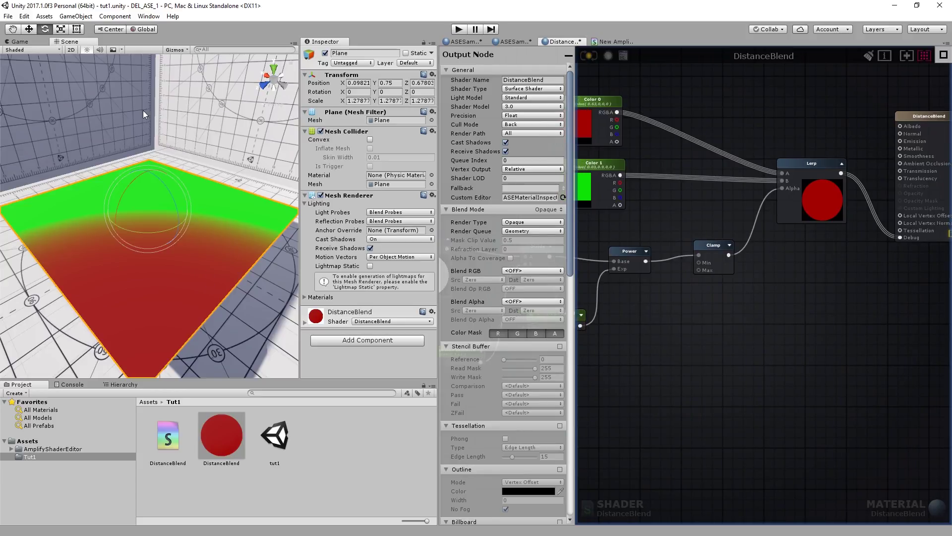
{"action": "left_click_drag", "start_coordinate": [210, 192], "coordinate": [129, 220], "text": "alt"}
{"action": "mouse_move", "coordinate": [129, 220]}
{"action": "right_mouse_down", "text": "alt"}
{"action": "mouse_move", "coordinate": [337, 194]}
{"action": "mouse_move", "coordinate": [127, 204]}
{"action": "right_mouse_up", "text": "alt"}
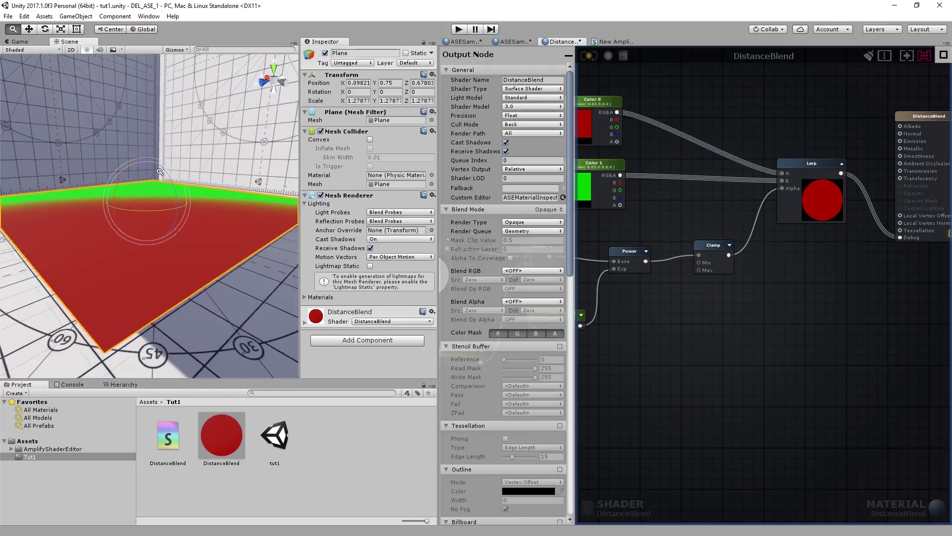
{"action": "left_click_drag", "start_coordinate": [126, 203], "coordinate": [140, 187], "text": "alt"}
{"action": "scroll", "coordinate": [722, 228], "scroll_direction": "down", "scroll_amount": 5}
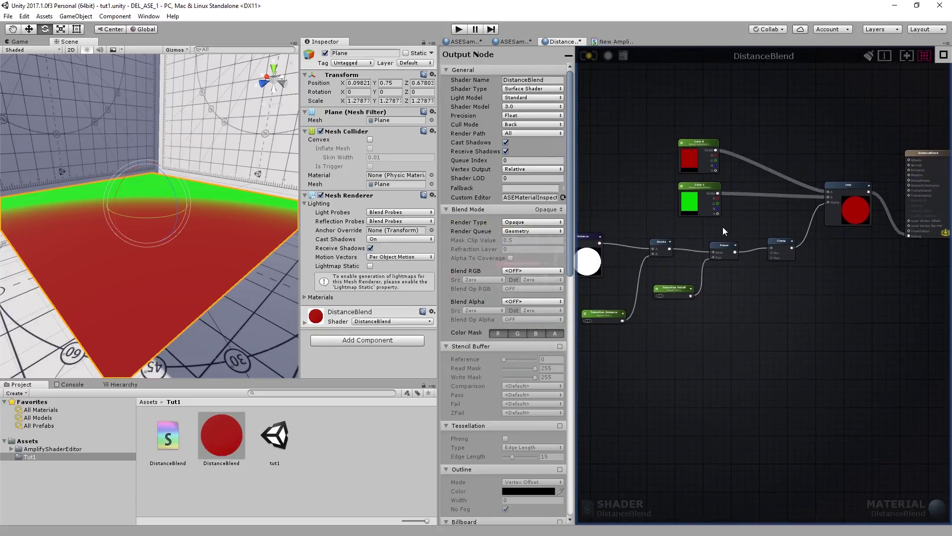
{"action": "right_click_drag", "start_coordinate": [622, 207], "coordinate": [704, 219]}
{"action": "scroll", "coordinate": [704, 219], "scroll_direction": "down", "scroll_amount": 2}
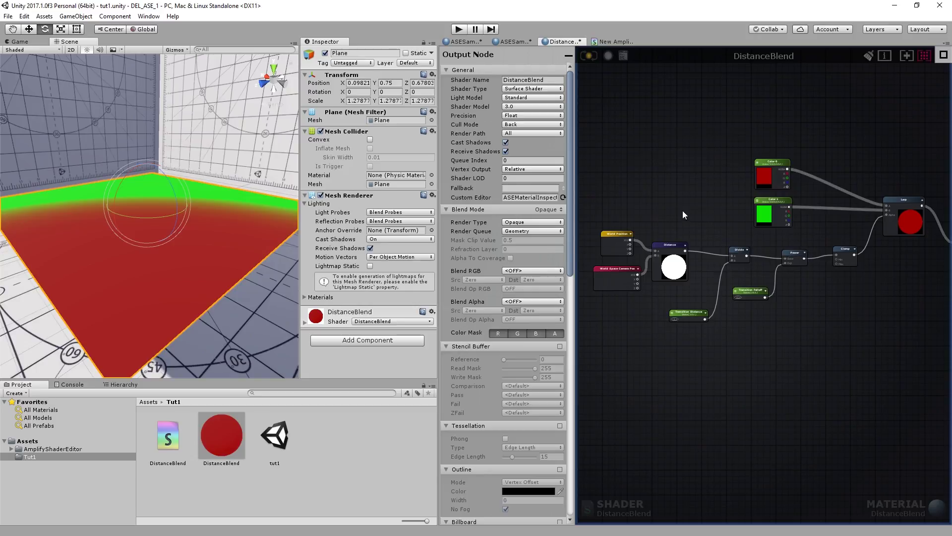
{"action": "middle_click_drag", "start_coordinate": [667, 242], "coordinate": [734, 192]}
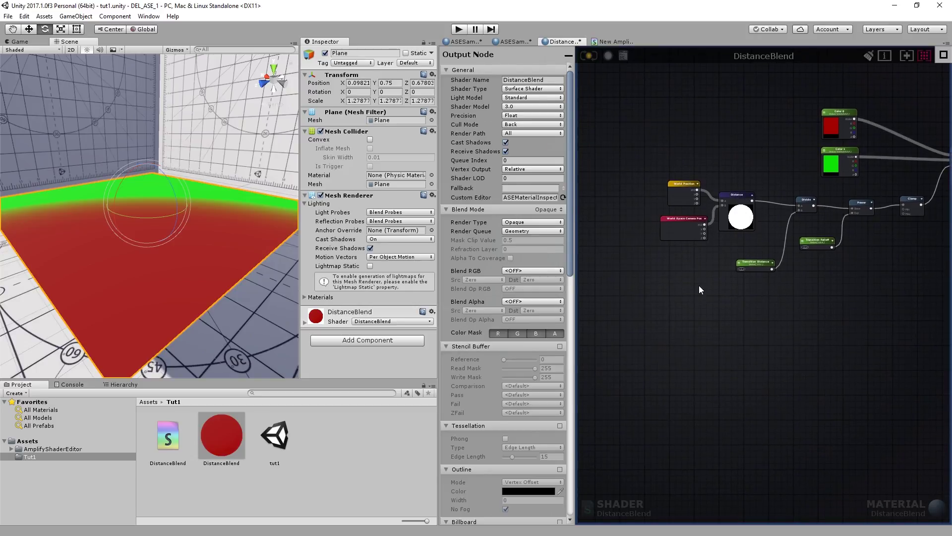
Step: Move the eight nodes from World Position to Clamp down below the colours and Lerp
{"action": "scroll", "coordinate": [754, 224], "scroll_direction": "down", "scroll_amount": 1}
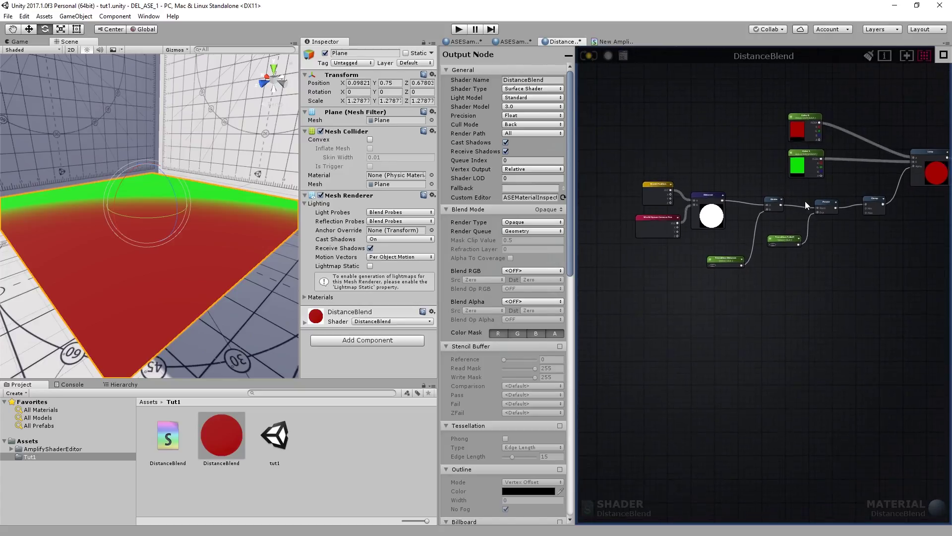
{"action": "middle_click_drag", "start_coordinate": [804, 201], "coordinate": [784, 251]}
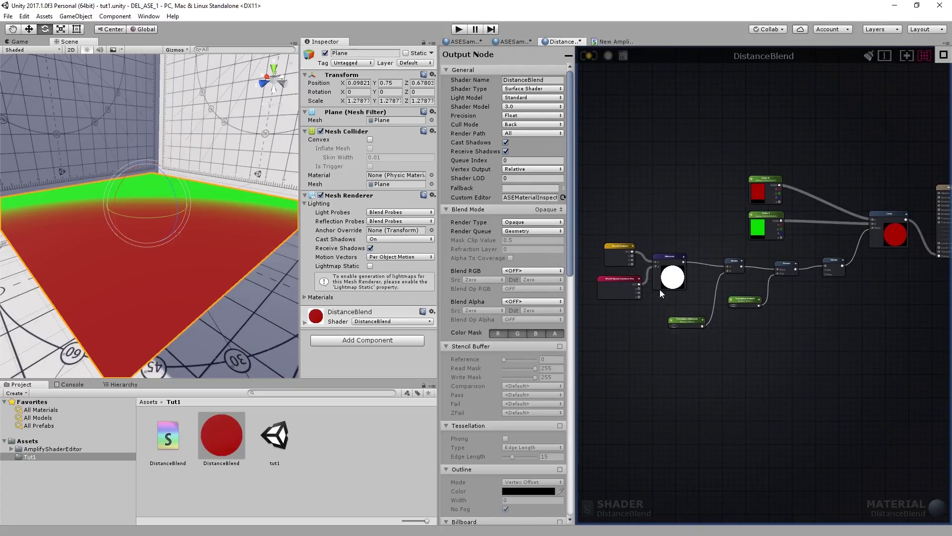
{"action": "middle_click_drag", "start_coordinate": [682, 295], "coordinate": [704, 284]}
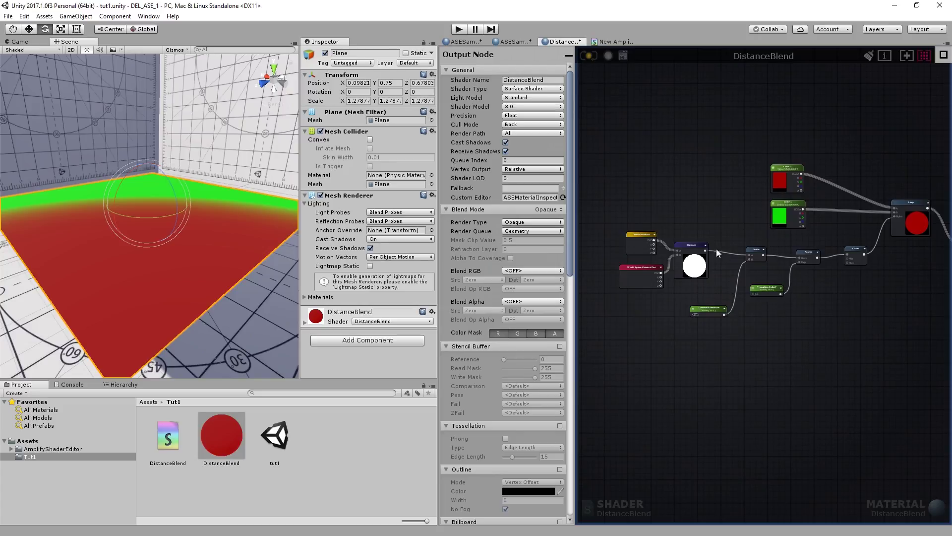
{"action": "left_click_drag", "start_coordinate": [884, 363], "coordinate": [618, 233]}
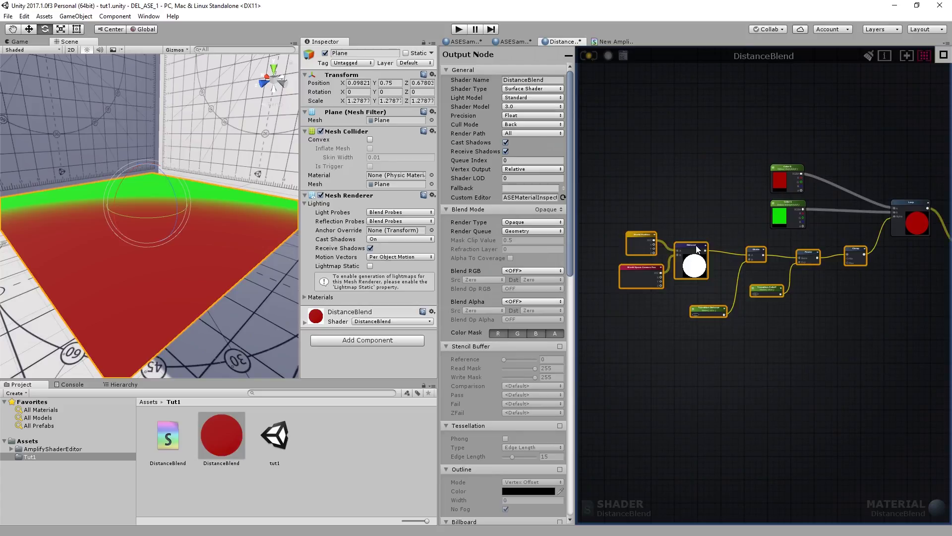
{"action": "left_click_drag", "start_coordinate": [690, 245], "coordinate": [672, 289]}
{"action": "left_click", "coordinate": [736, 262]}
{"action": "middle_click_drag", "start_coordinate": [726, 281], "coordinate": [738, 231]}
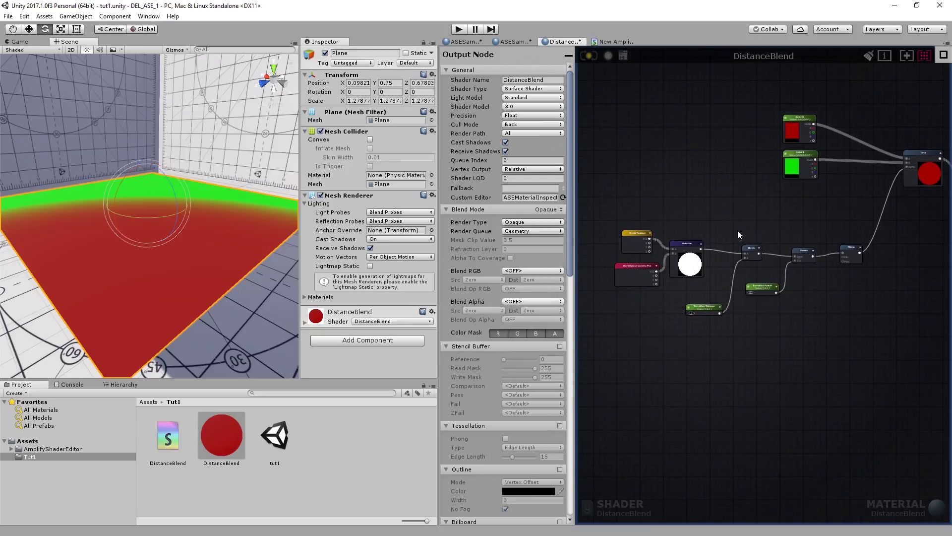
{"action": "left_click_drag", "start_coordinate": [867, 326], "coordinate": [606, 209]}
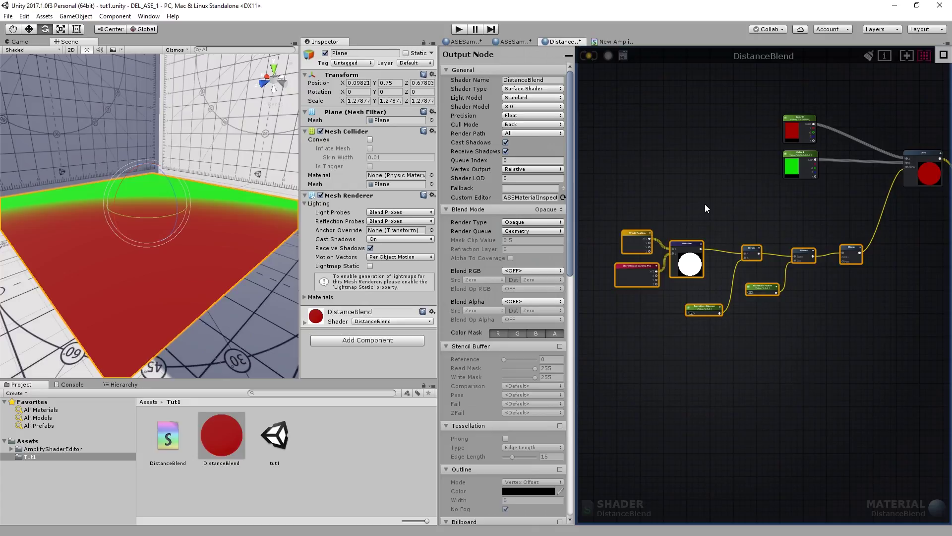
{"action": "left_click", "coordinate": [759, 342]}
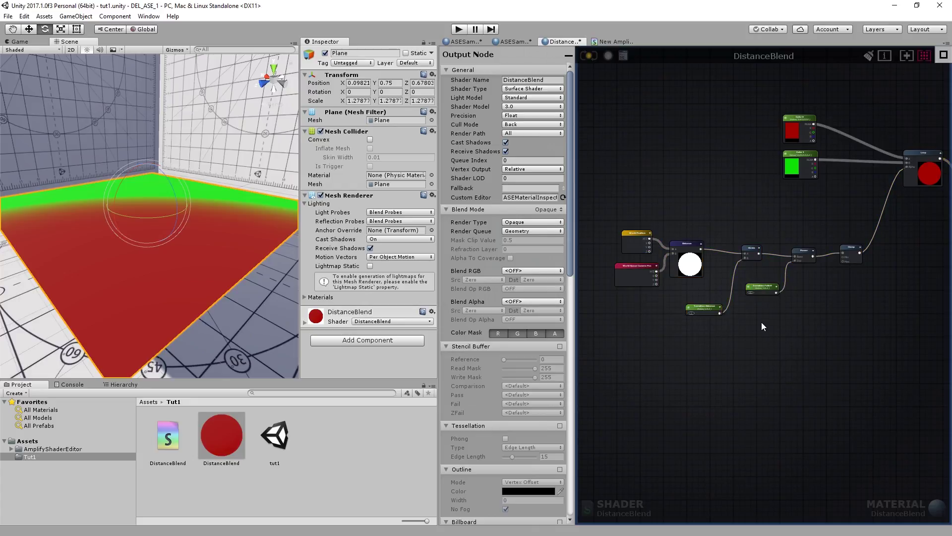